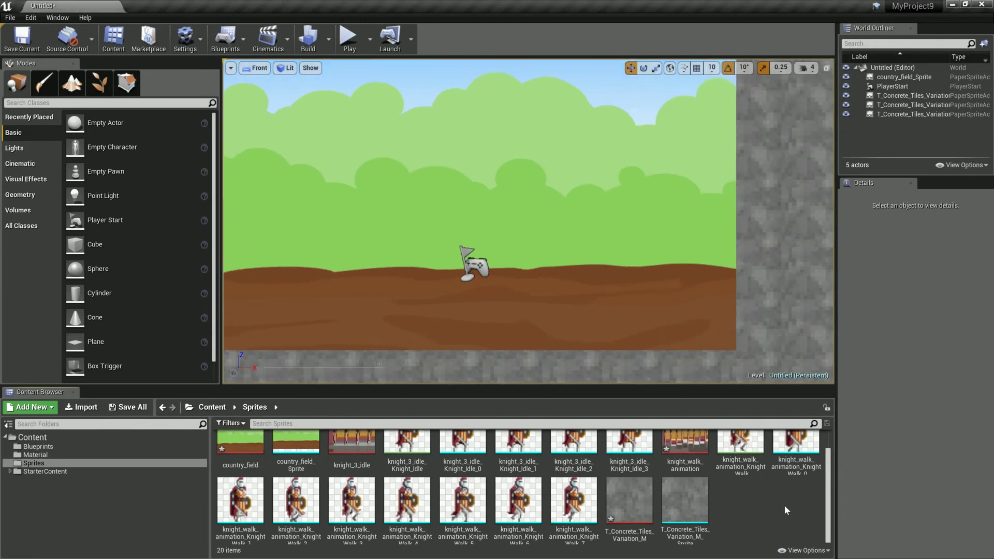
Switch the Content Browser from the Sprites folder to the empty Blueprints folder.
scroll(783, 504, up, 1)
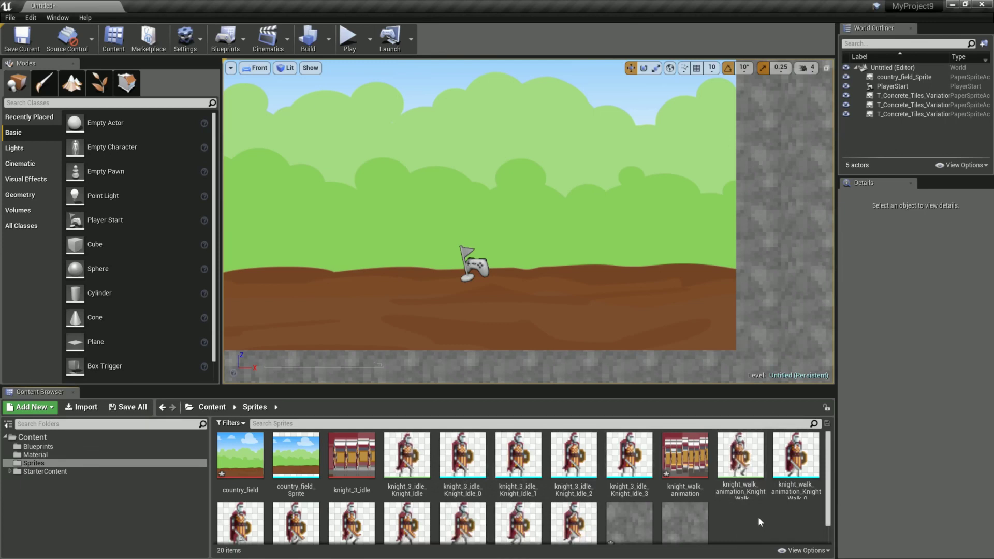
click(59, 449)
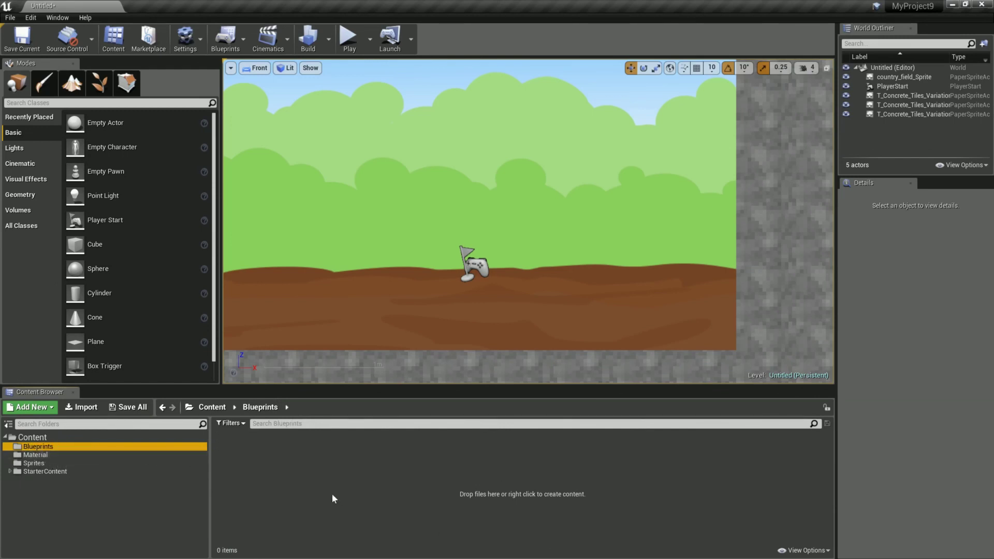
Create a new Blueprint Class with PaperCharacter as its parent class.
right_click(285, 454)
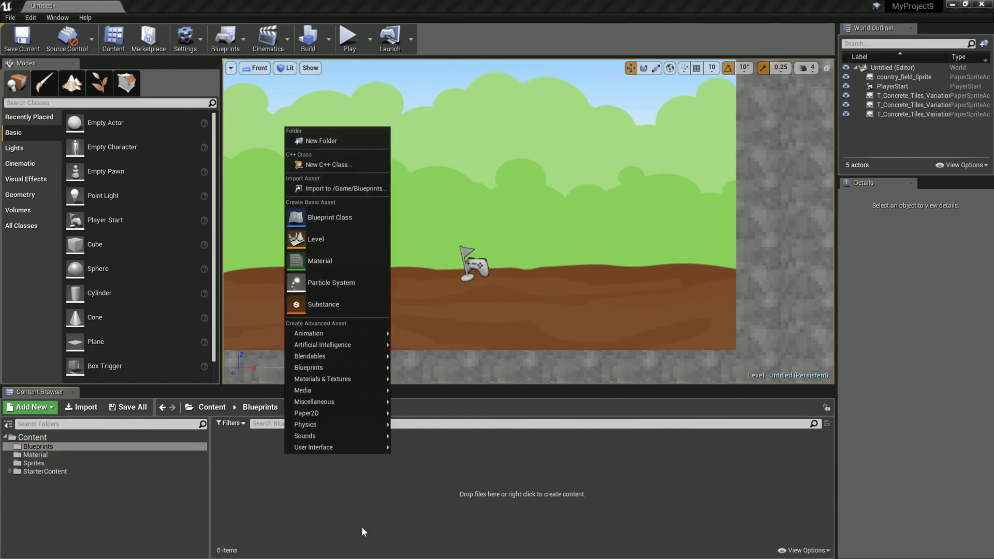
click(327, 226)
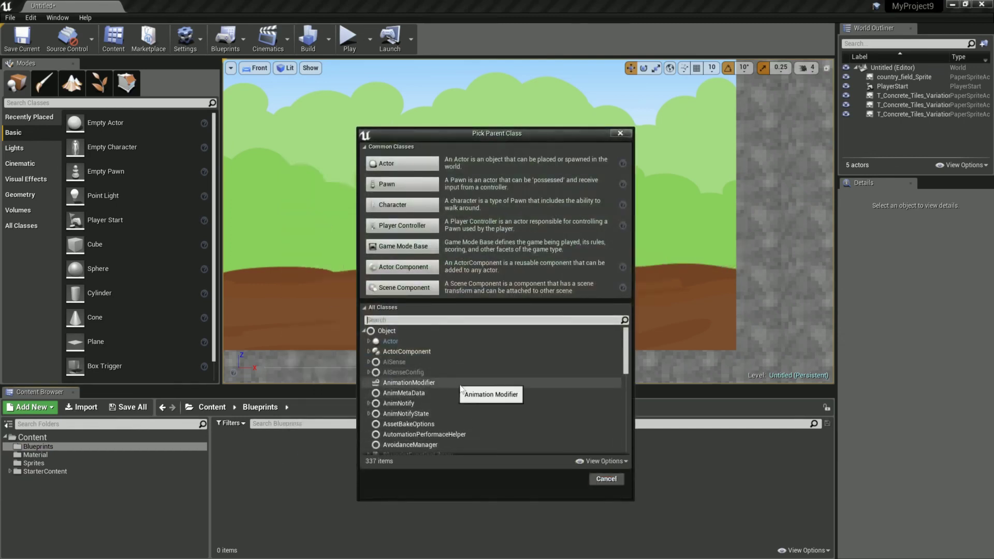
click(363, 331)
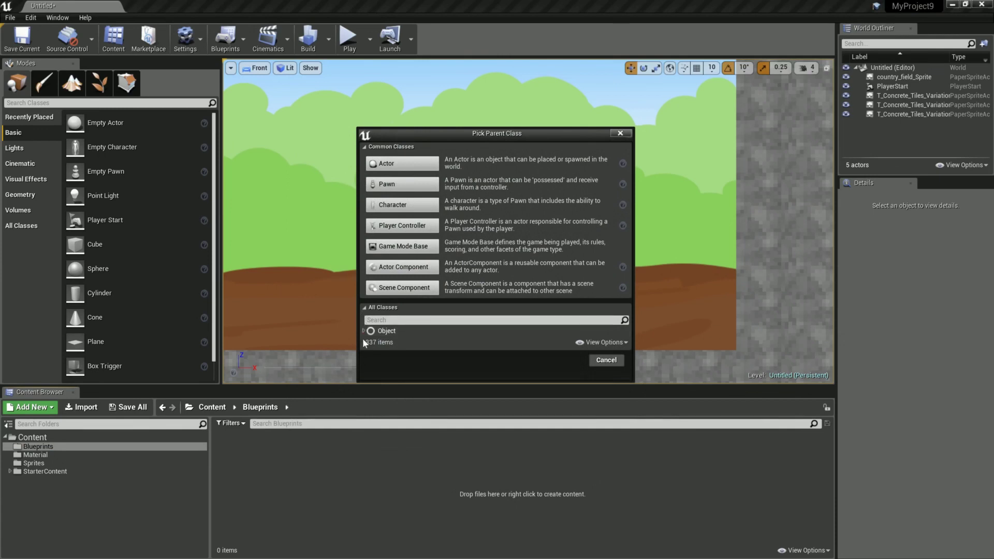
click(368, 309)
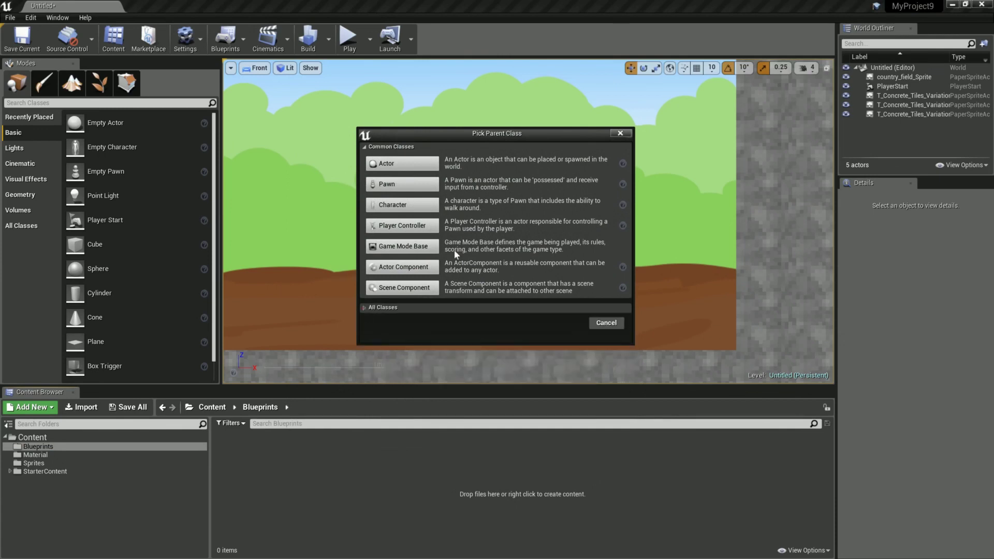
click(365, 308)
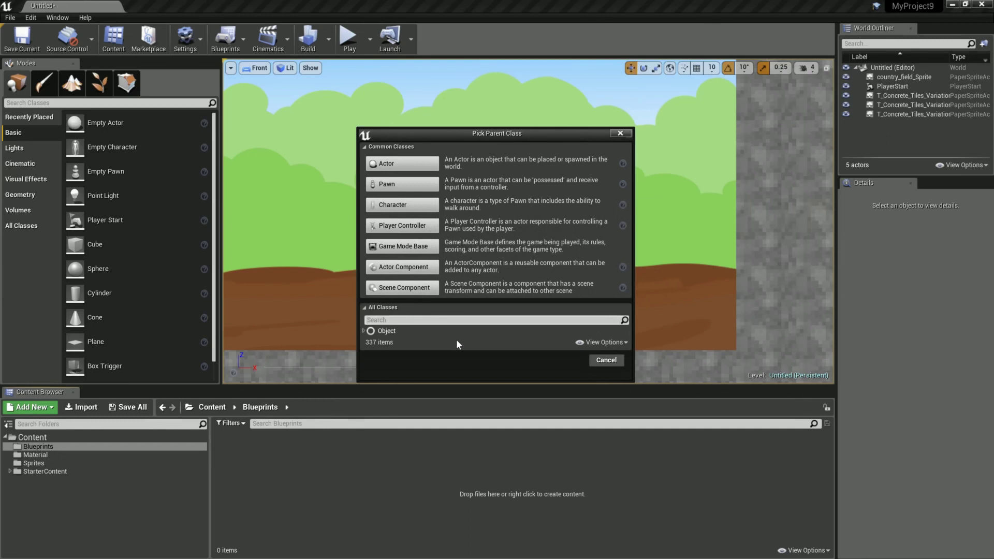
text(Char)
click(427, 383)
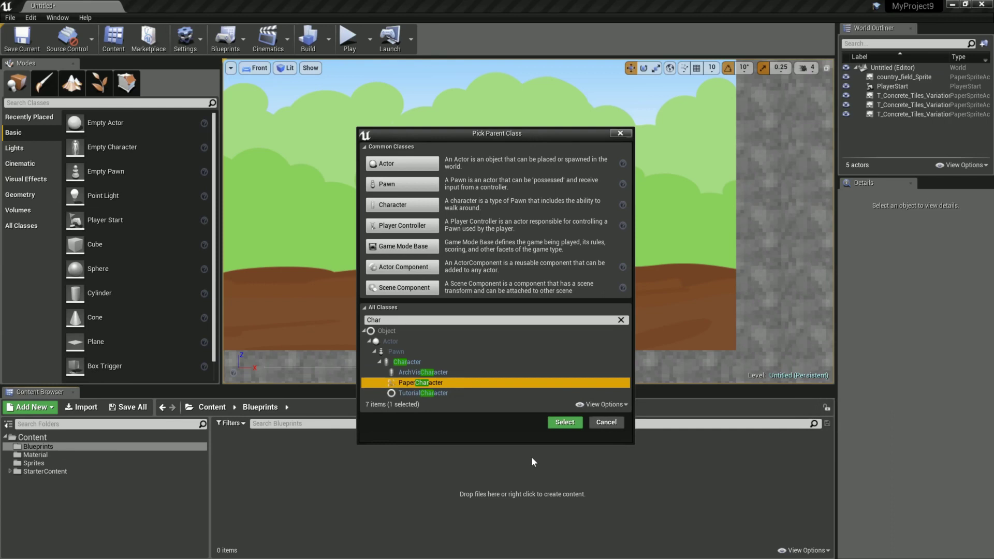
click(564, 422)
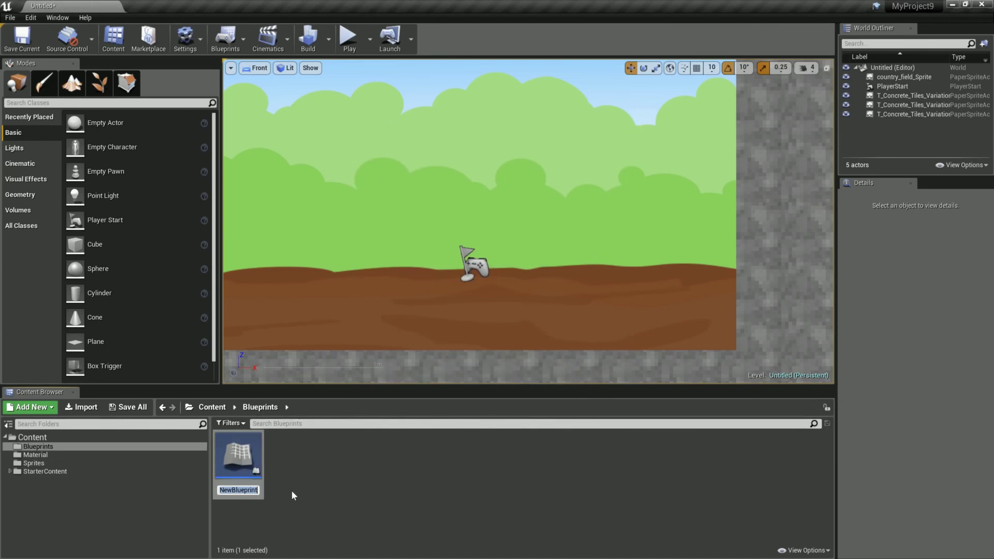
Name the new blueprint MyChar and open it for editing.
text(MyChar)
key(Return)
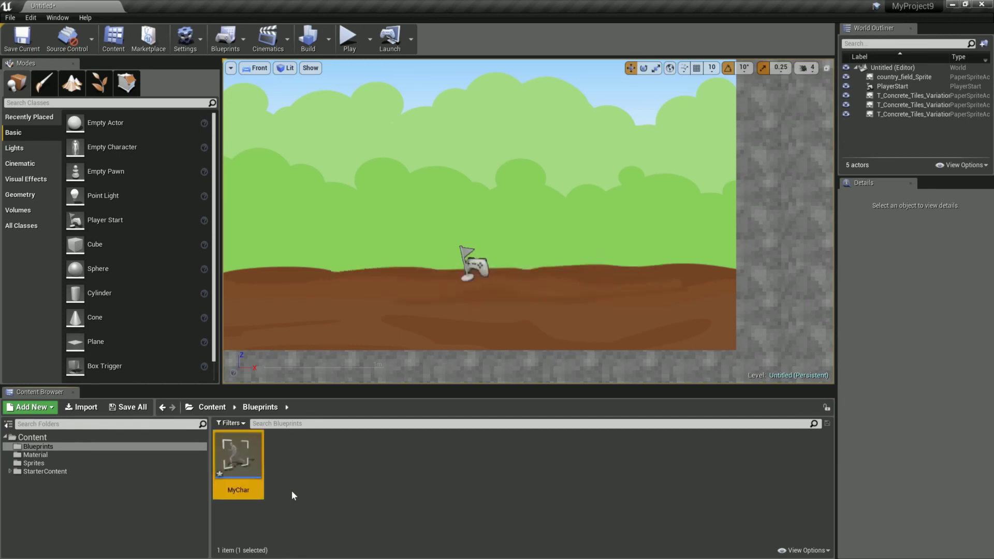
key(Return)
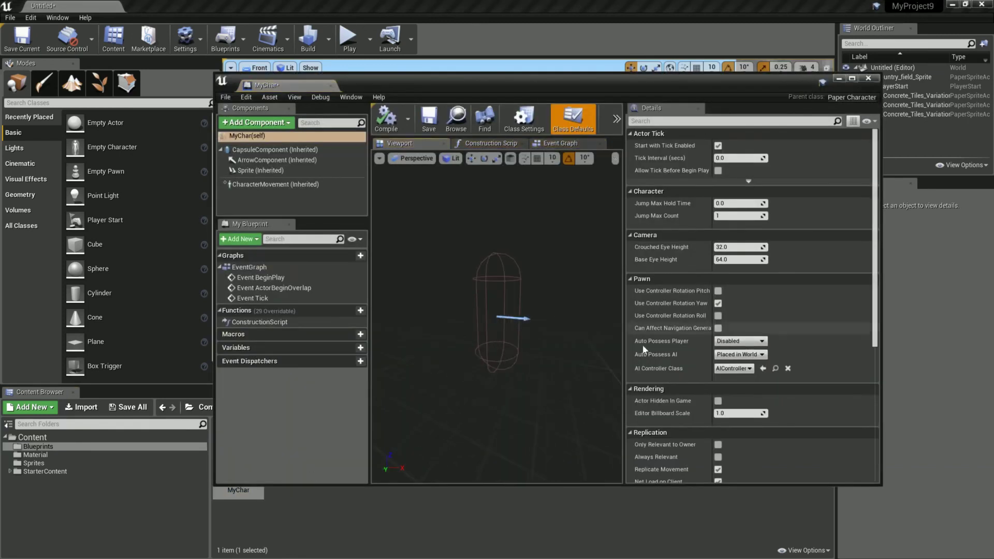
Rearrange the preview and Details panes, then select the inherited Sprite component.
drag(625, 251, 761, 258)
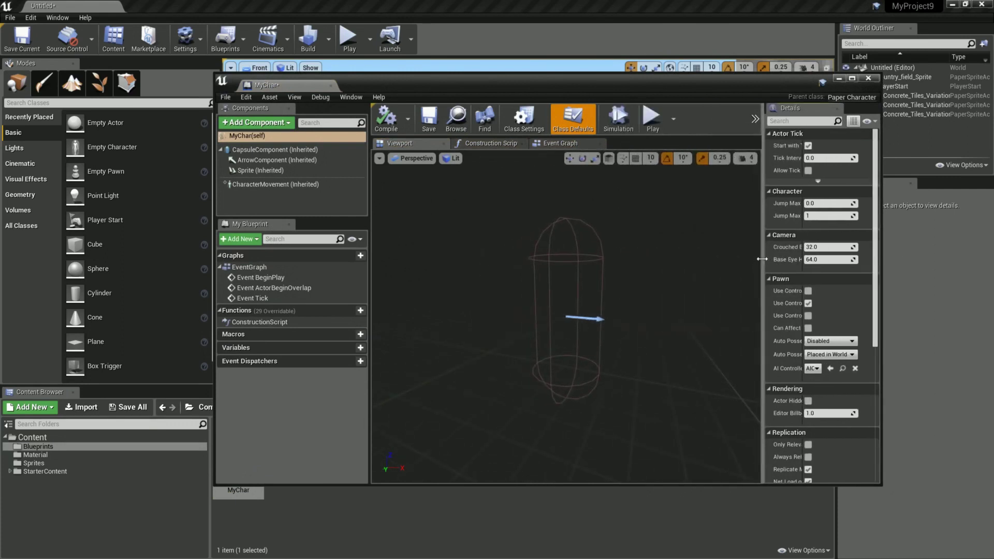
right_drag(381, 258, 573, 328)
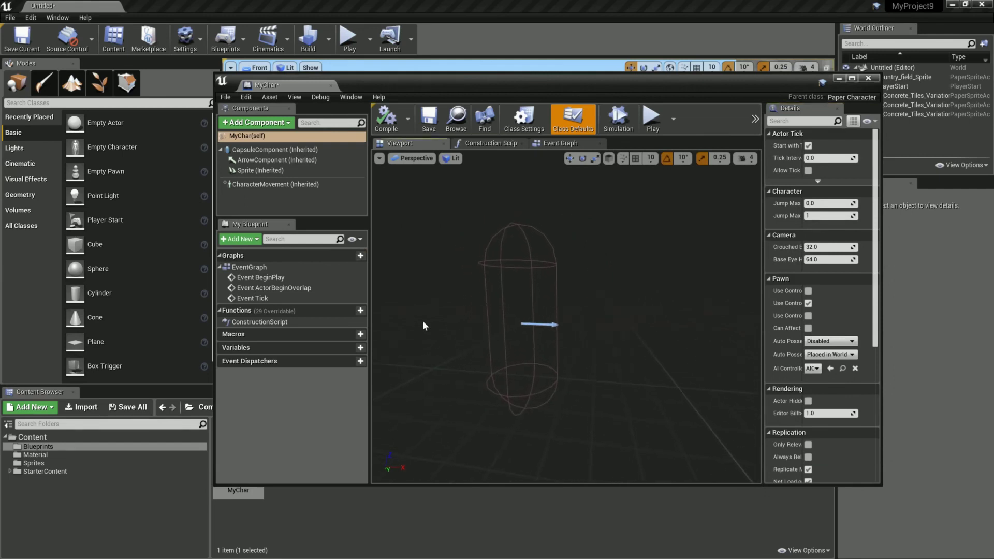
drag(761, 206, 606, 205)
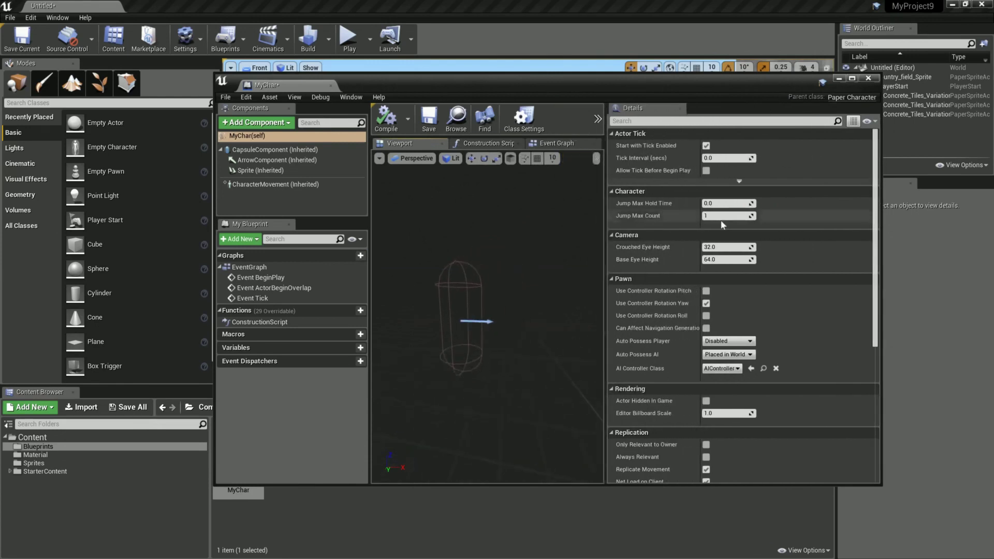
click(296, 171)
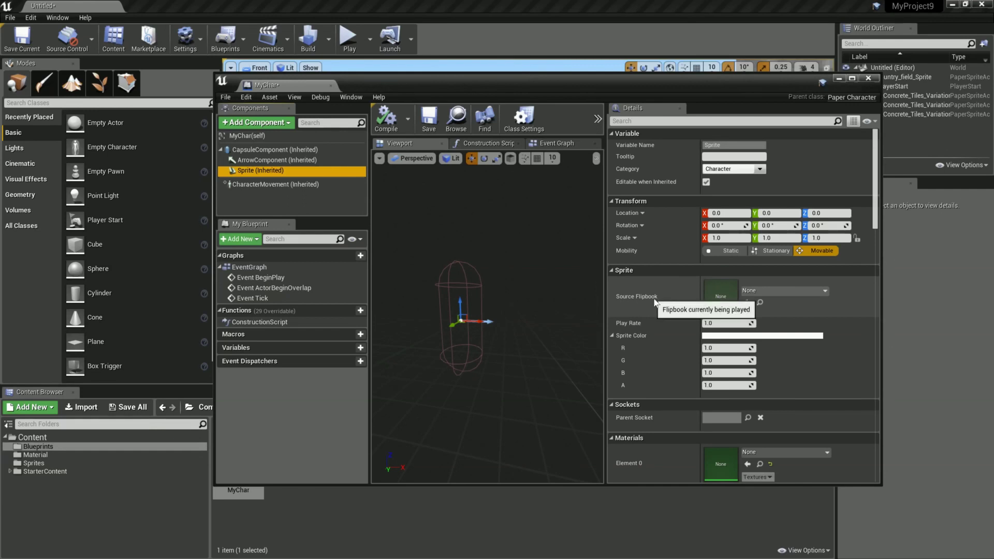
Give the Sprite the knight_3_idle_Knight_Idle flipbook and float the blueprint editor window.
click(804, 291)
click(760, 396)
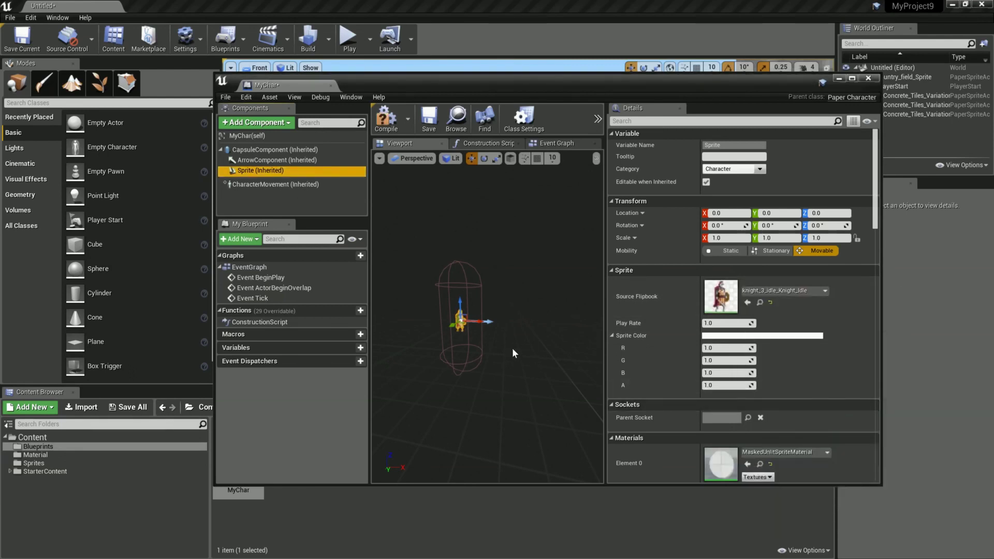
mouse_move(476, 344)
mouse_down()
mouse_move(499, 345)
mouse_move(478, 333)
mouse_up()
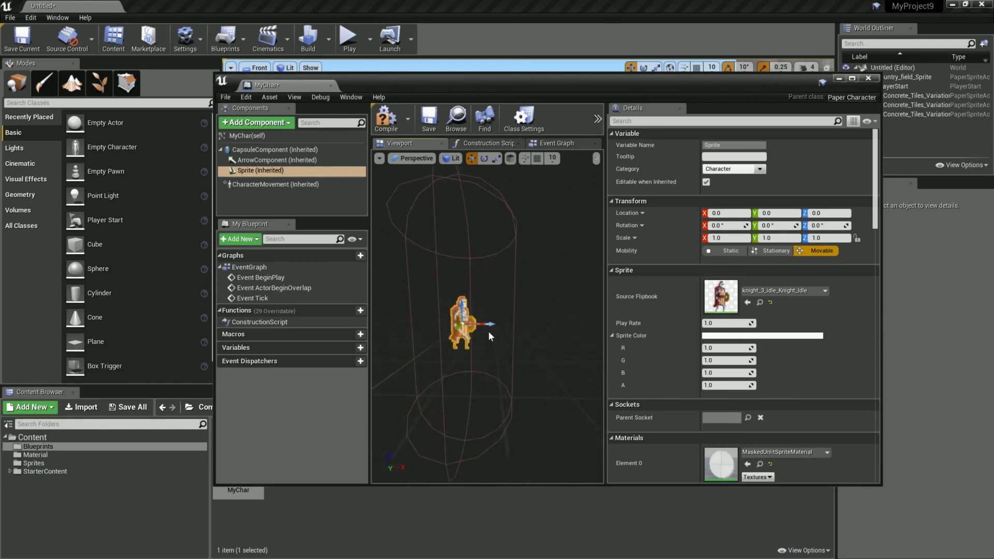
scroll(489, 330, down, 4)
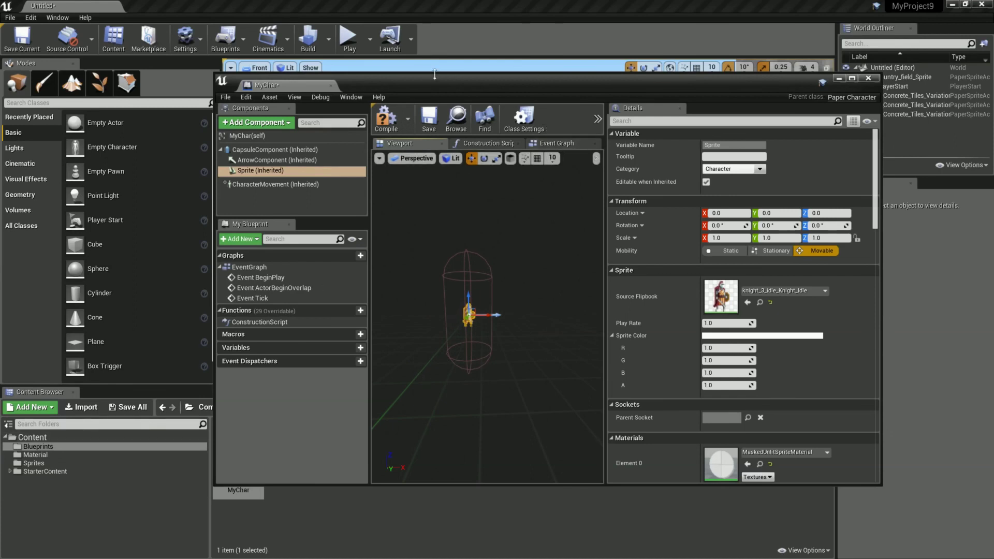
drag(266, 85, 398, 82)
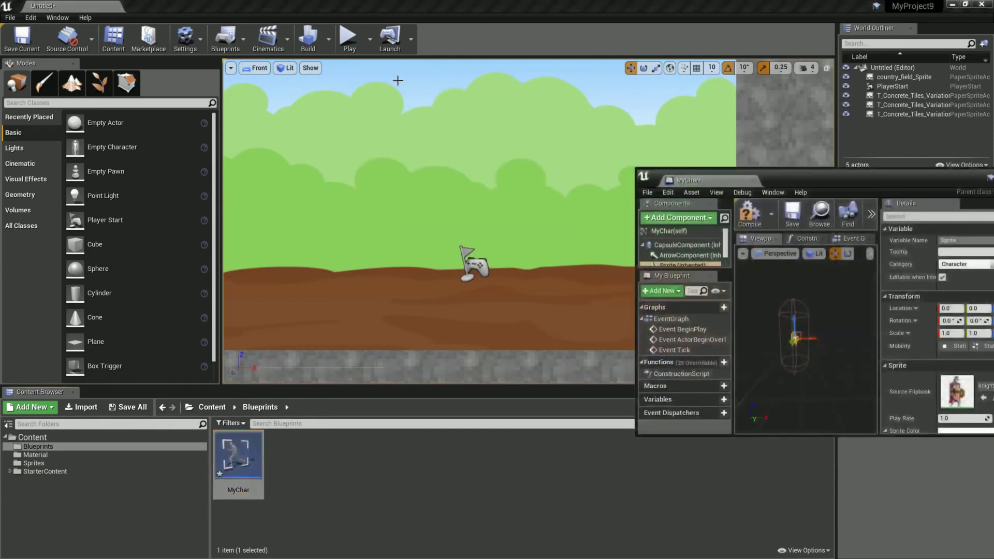
Open the Sprites folder, moving the floating MyChar window out of the way.
drag(882, 176, 899, 226)
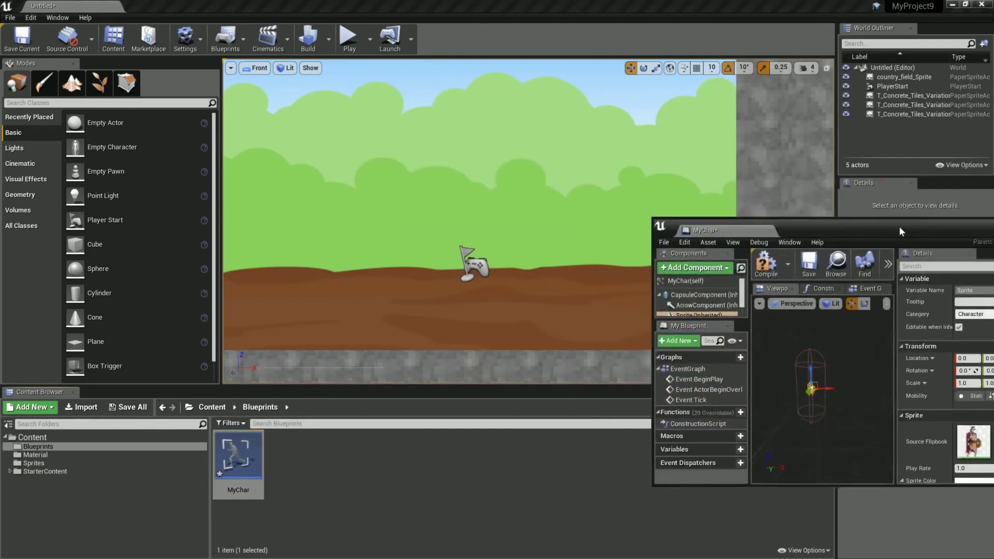
click(34, 463)
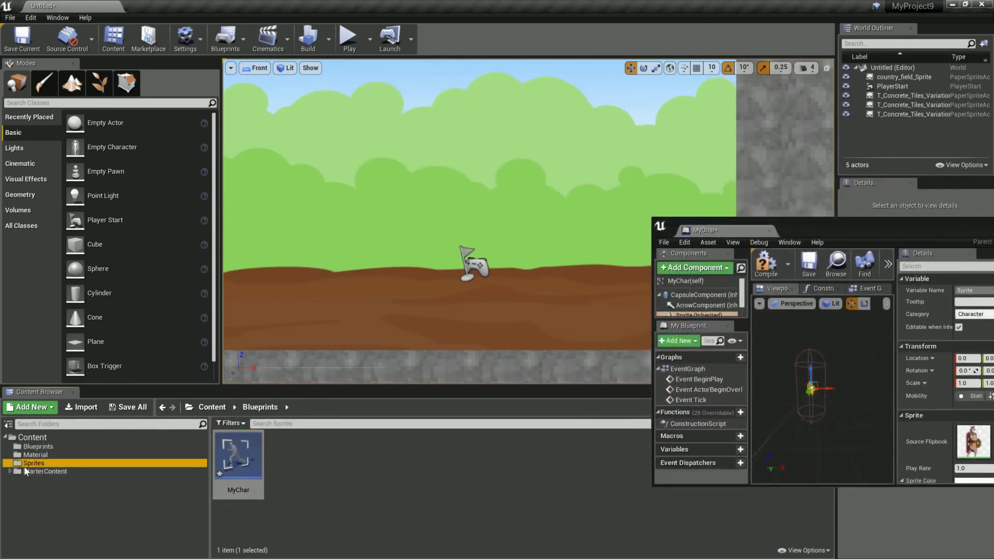
drag(844, 232, 815, 143)
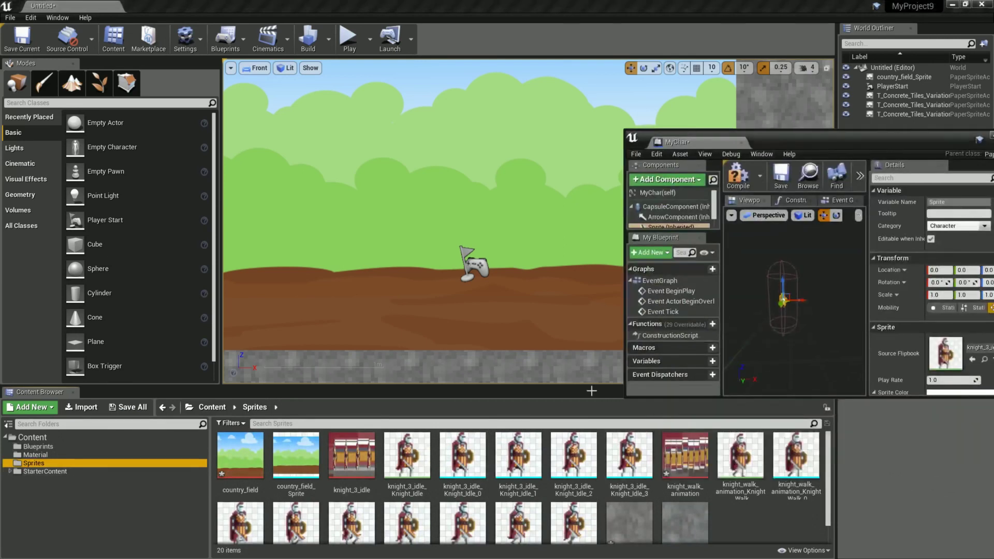
Select the twelve knight idle and walk sprites and show their Asset Actions menu.
click(482, 466)
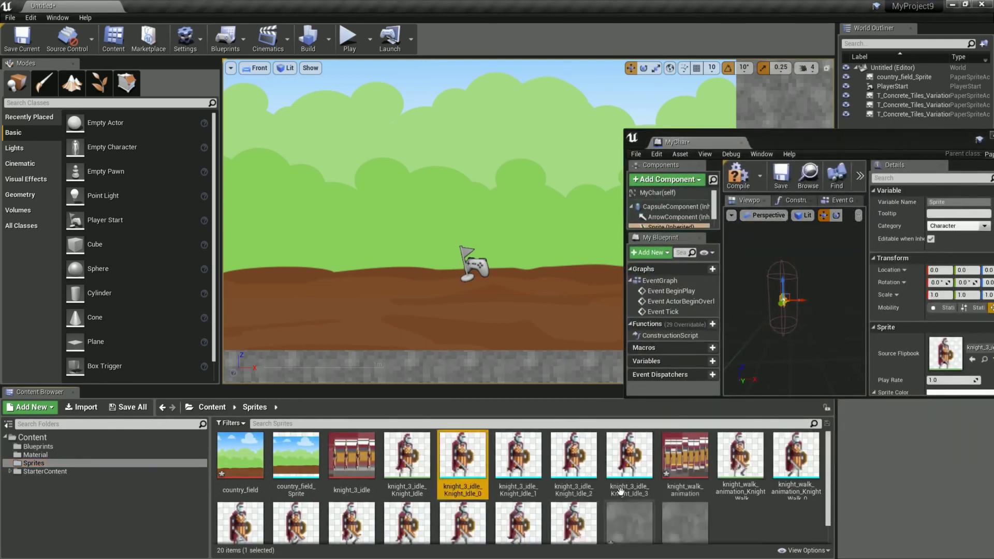
shift+click(629, 458)
ctrl+click(796, 456)
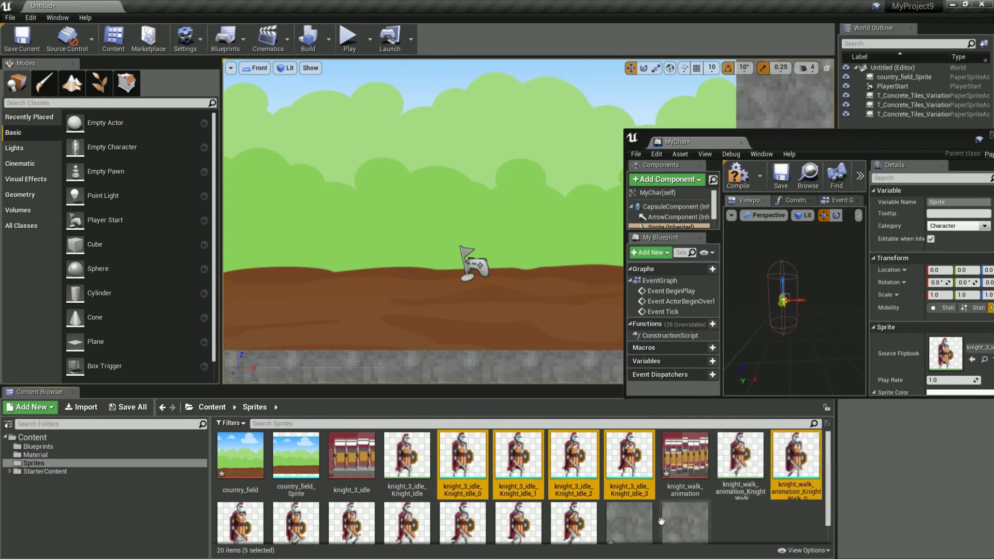
shift+click(583, 531)
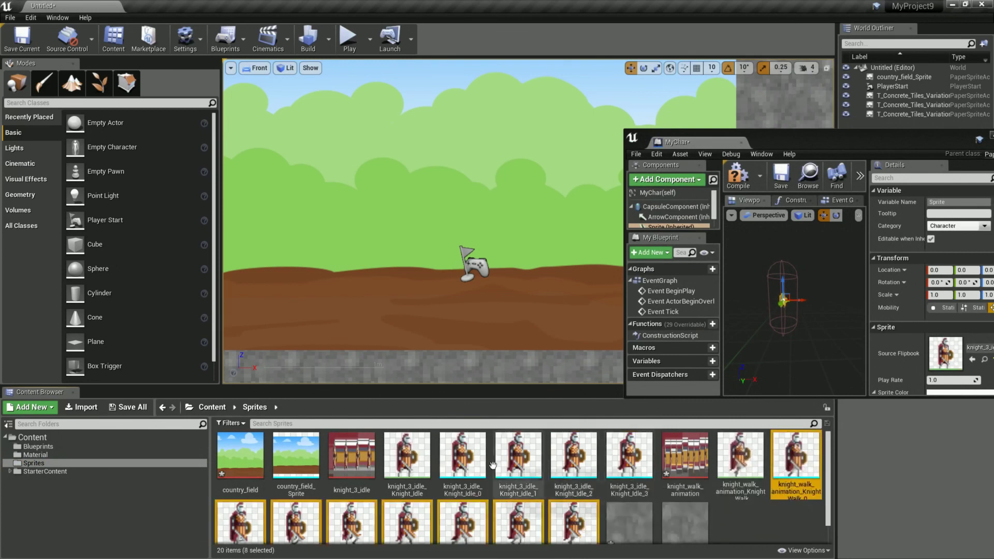
ctrl+click(462, 456)
ctrl+click(628, 458)
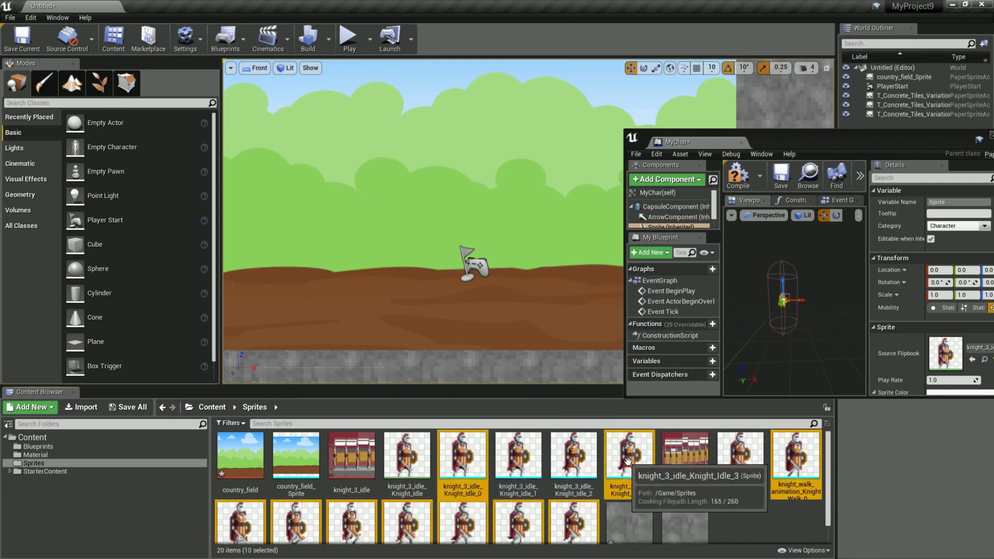
shift+click(585, 475)
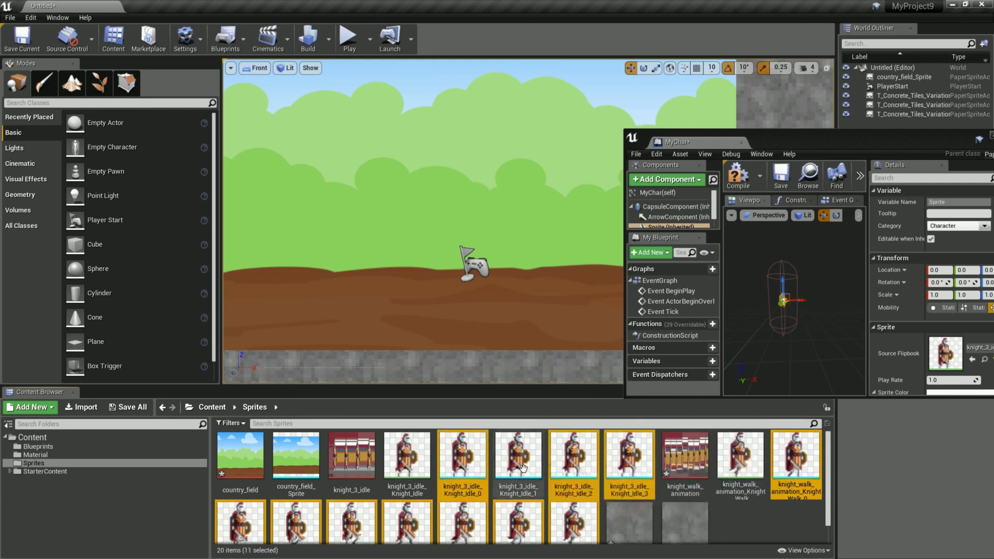
right_click(469, 462)
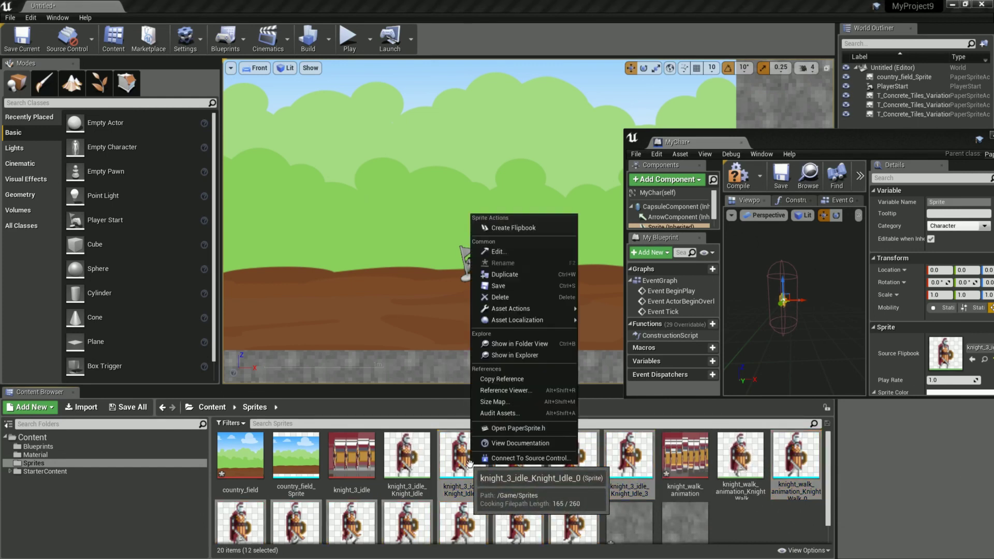
mouse_move(508, 313)
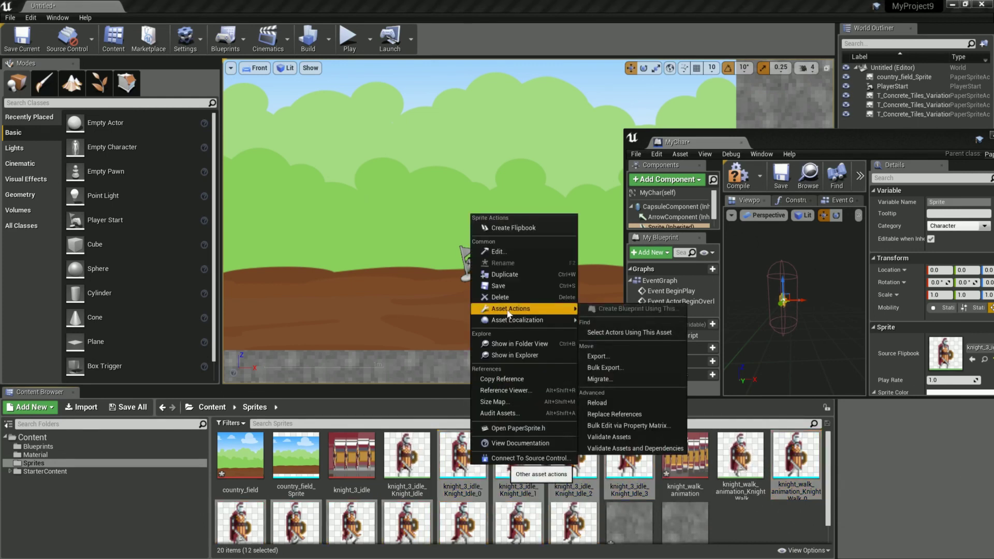
Open the sprites in Bulk Edit via Property Matrix and select all twelve rows.
click(609, 426)
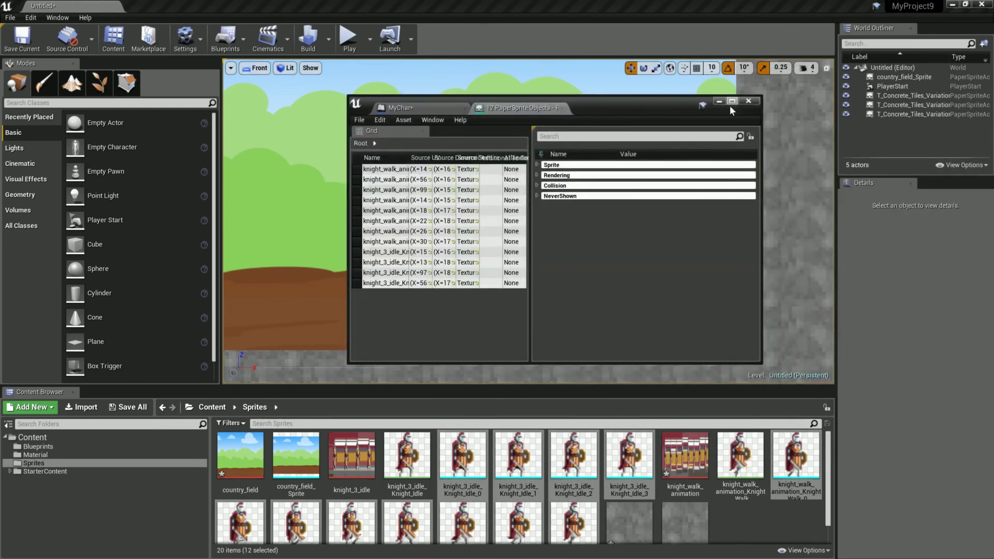
drag(347, 95, 38, 13)
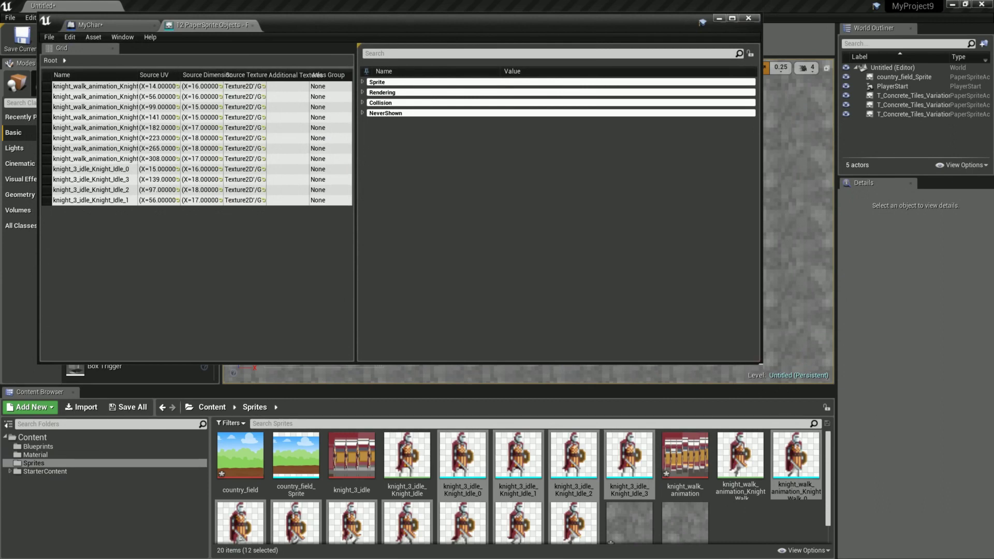
drag(761, 361, 873, 486)
click(176, 117)
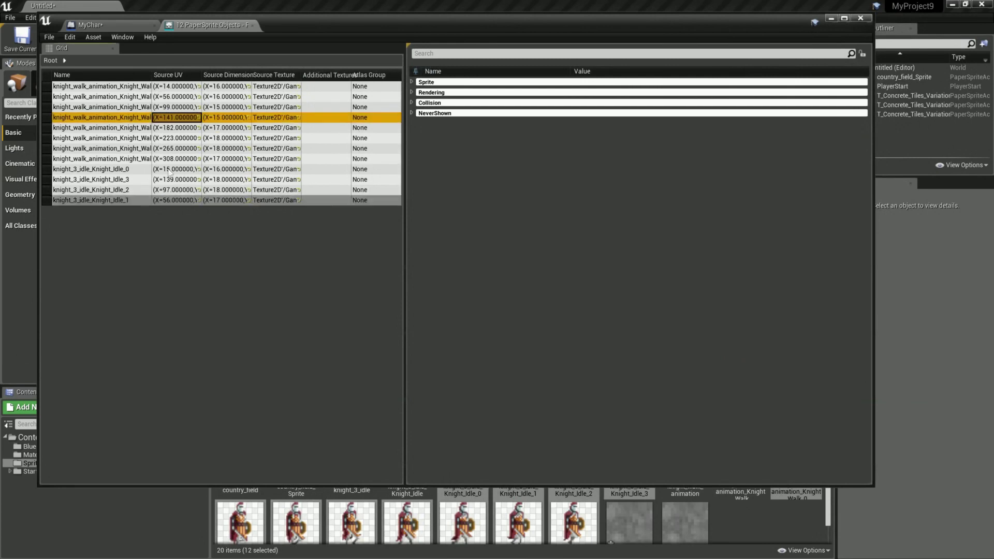
key(ctrl+a)
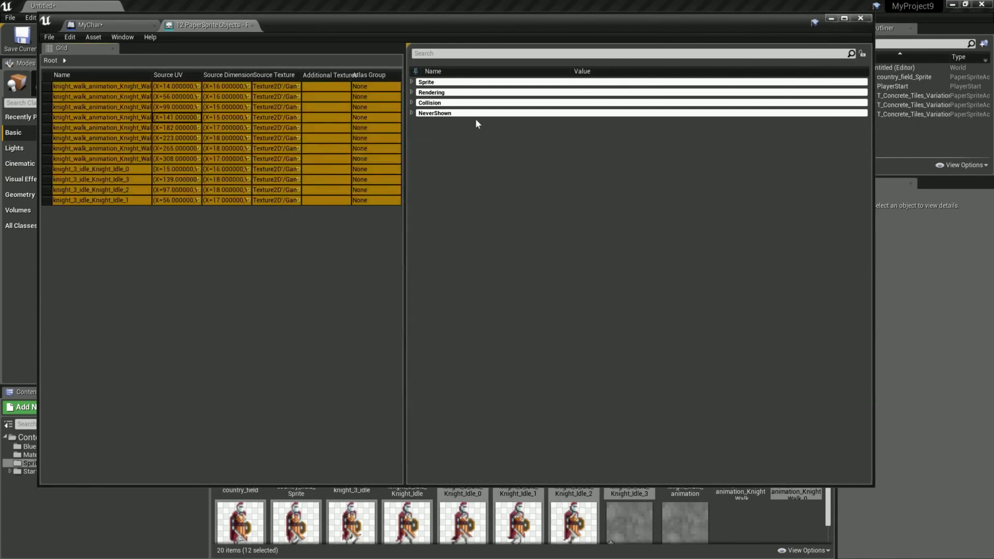
Set Pixels per unit to 0.2 for all twelve sprites and save them.
click(412, 82)
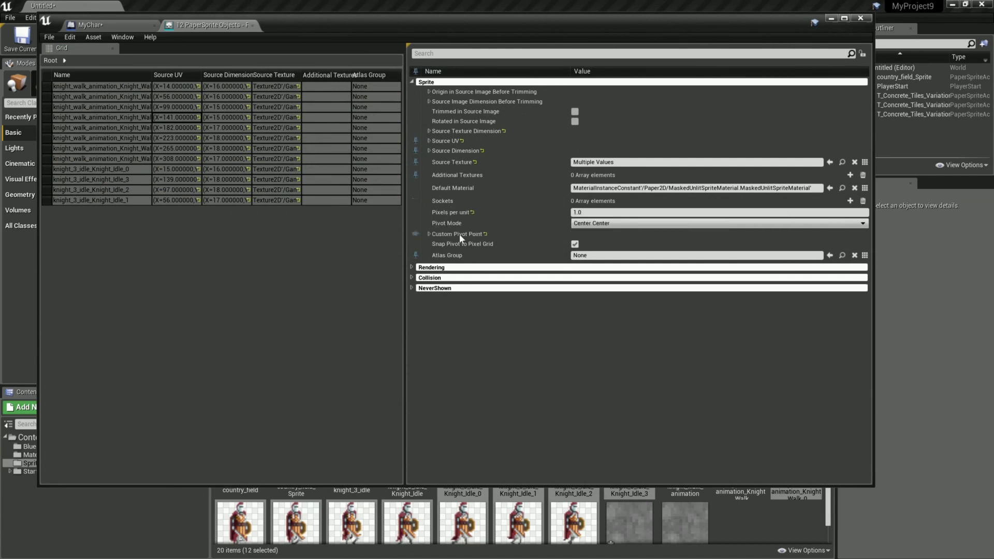
drag(519, 28, 543, 48)
click(606, 217)
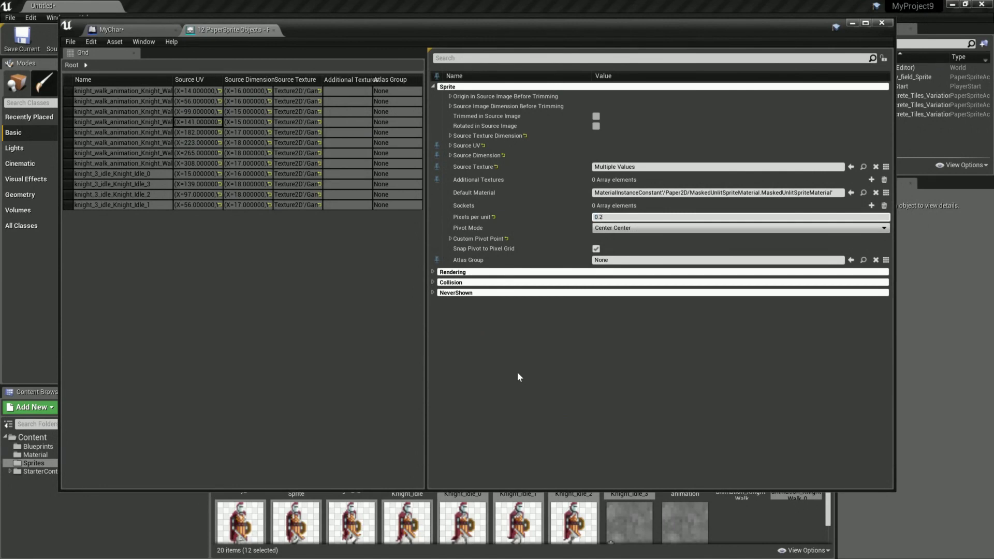
key(Return)
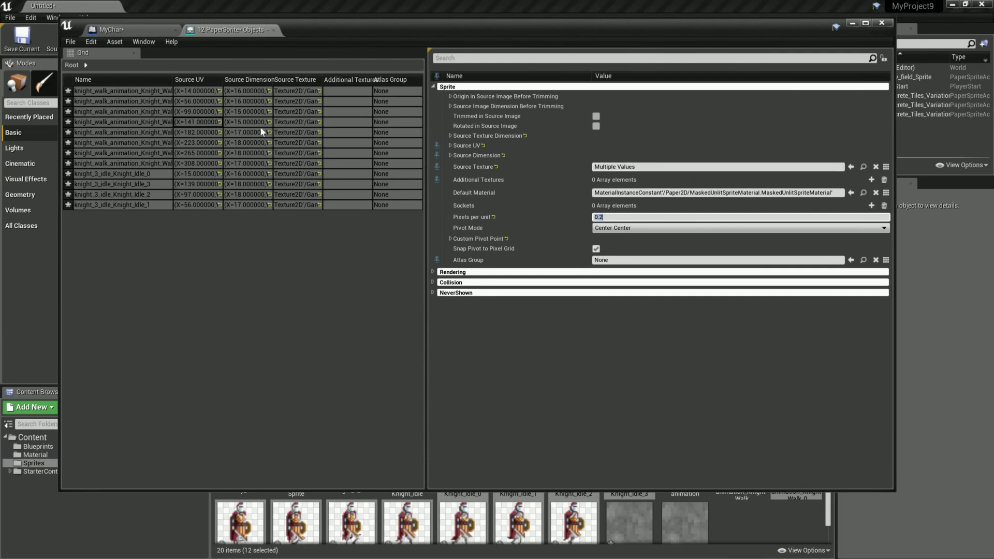
key(ctrl+s)
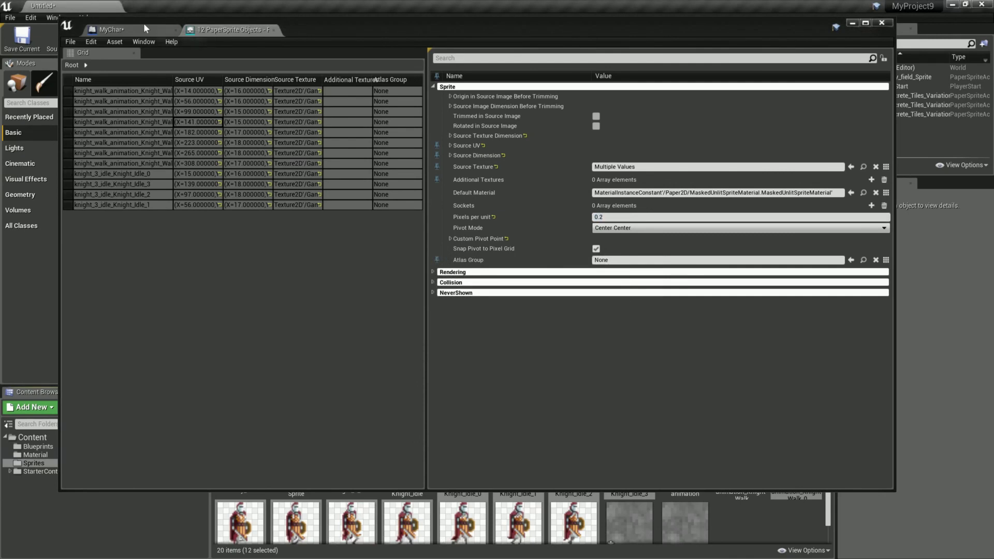
Return to the MyChar blueprint editor and select its Sprite component.
click(144, 29)
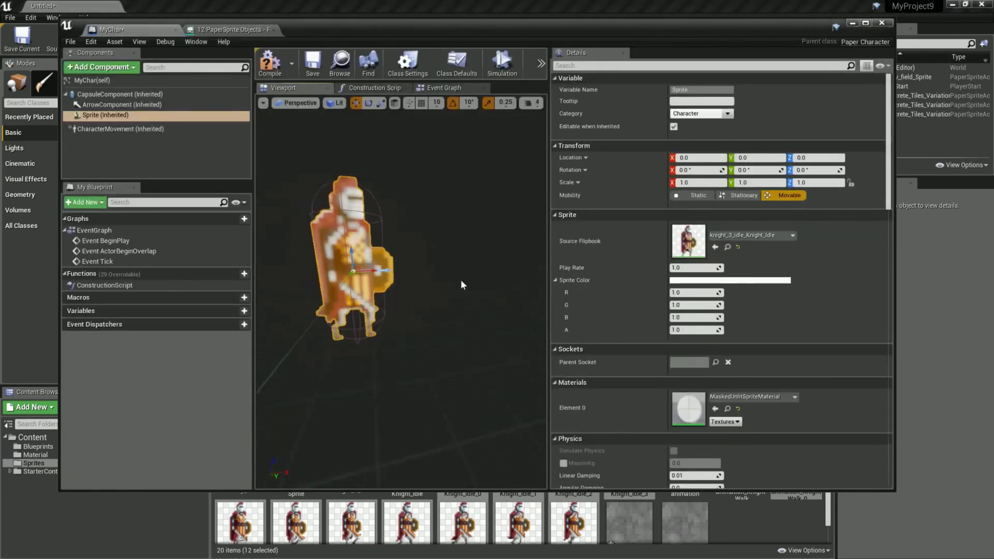
right_drag(452, 281, 444, 269)
scroll(445, 269, up, 3)
scroll(461, 313, down, 3)
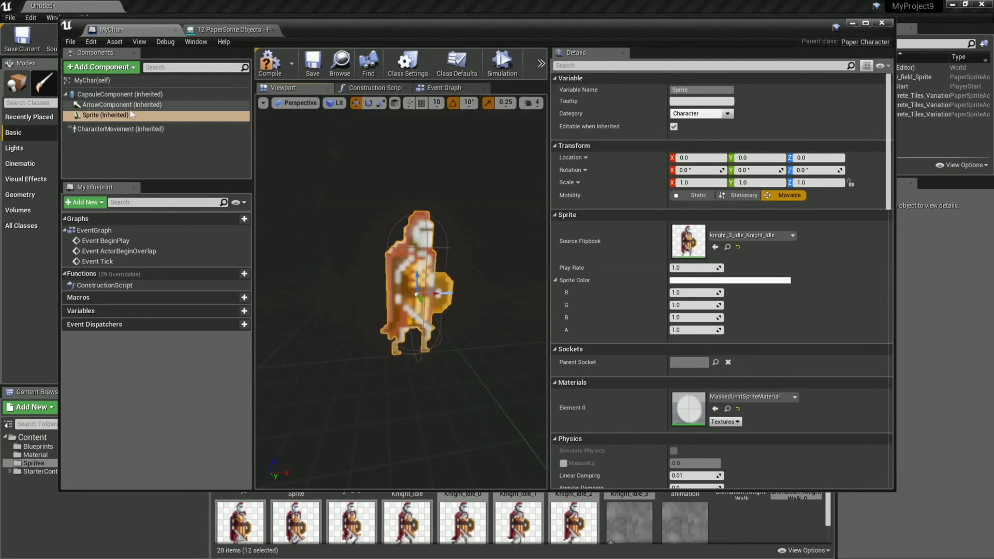
click(124, 105)
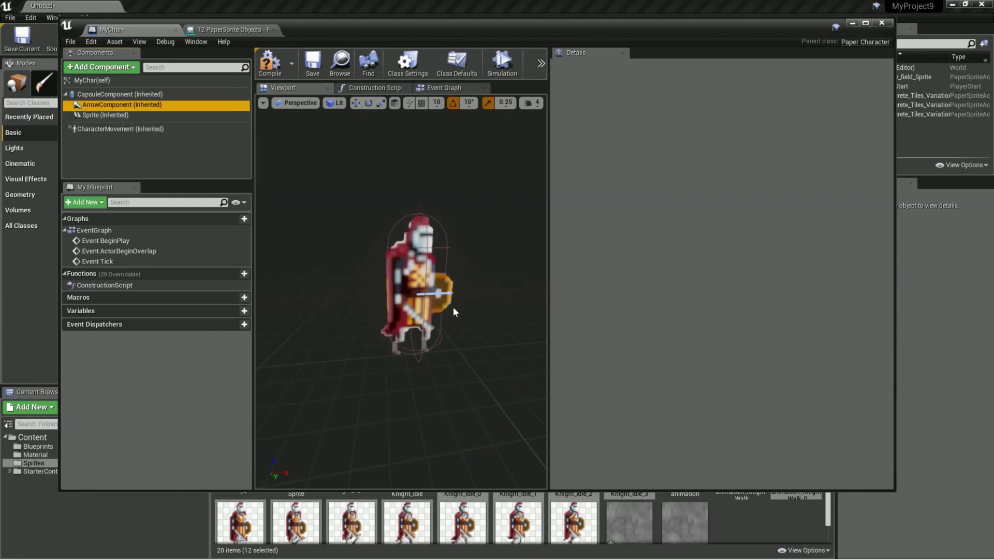
scroll(467, 268, up, 5)
scroll(466, 269, down, 5)
scroll(469, 259, up, 3)
scroll(466, 269, down, 3)
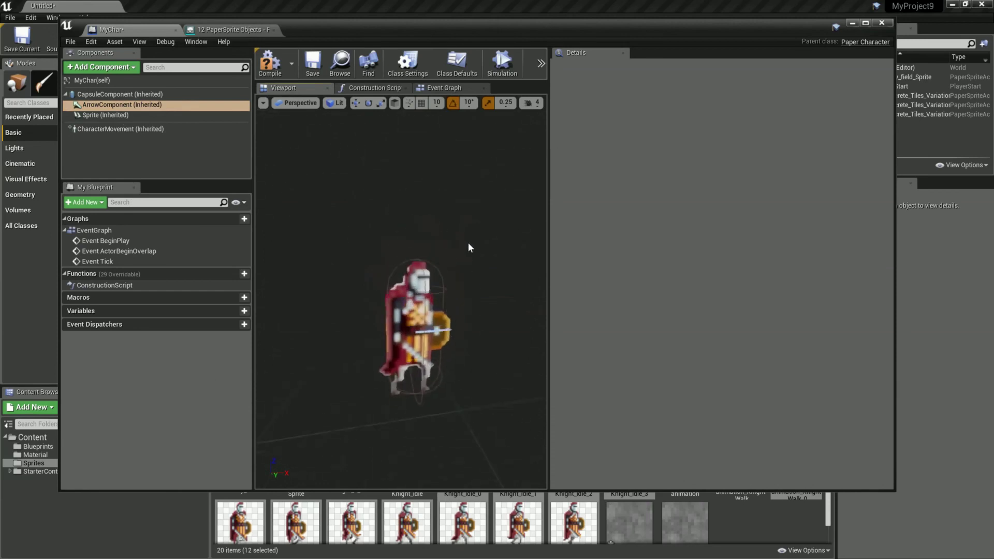
scroll(467, 262, down, 1)
scroll(467, 264, up, 4)
scroll(467, 263, down, 4)
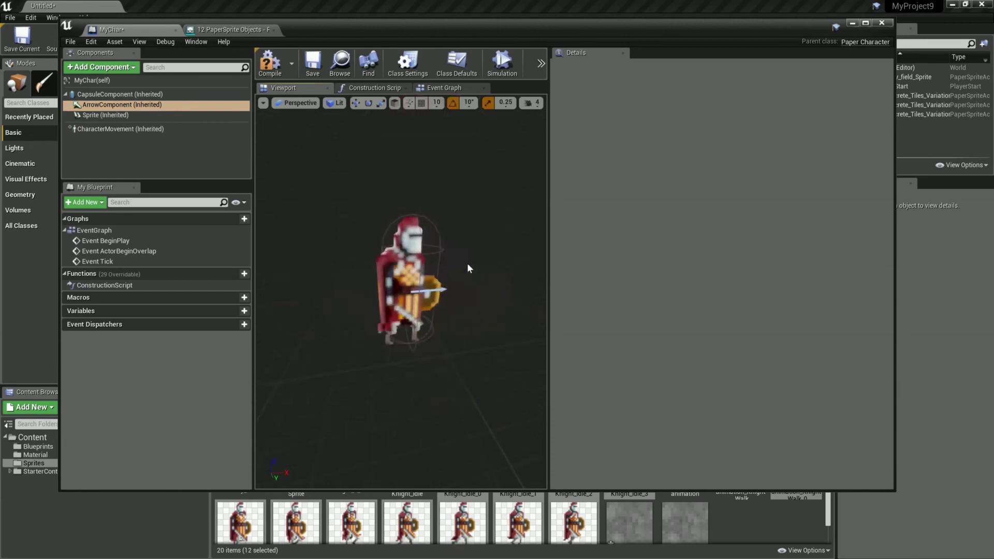
click(138, 117)
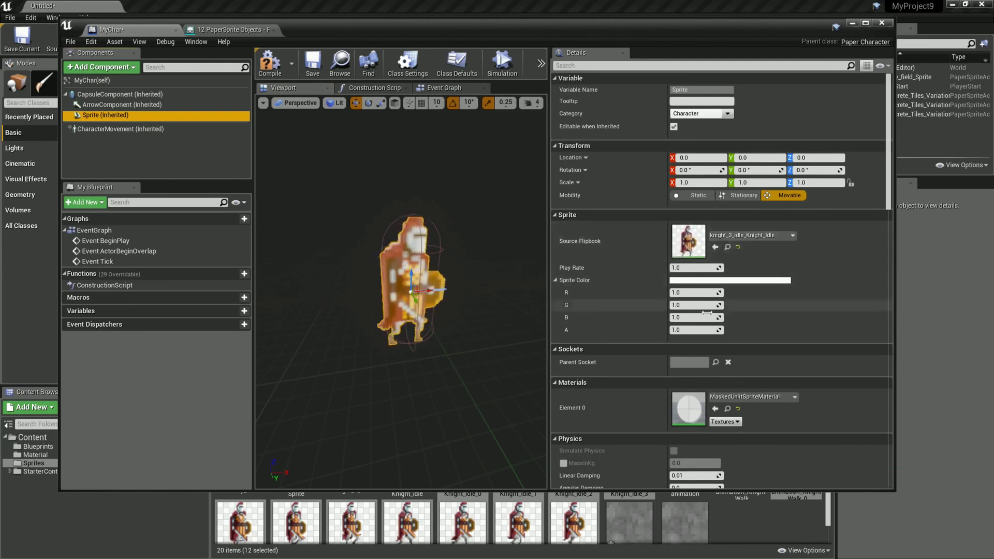
Tint the knight green by setting Sprite Color red and blue to 0.
click(684, 293)
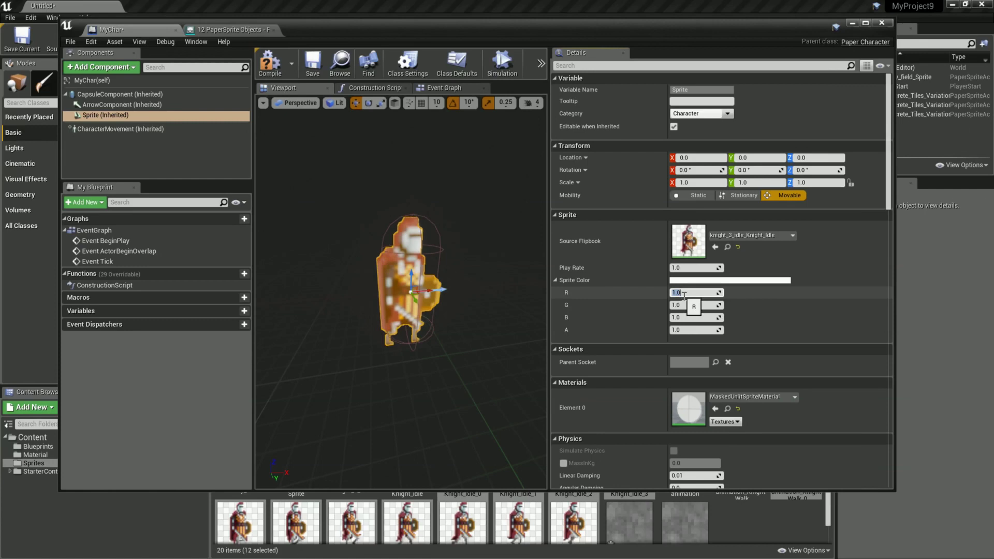
text(0)
key(Return)
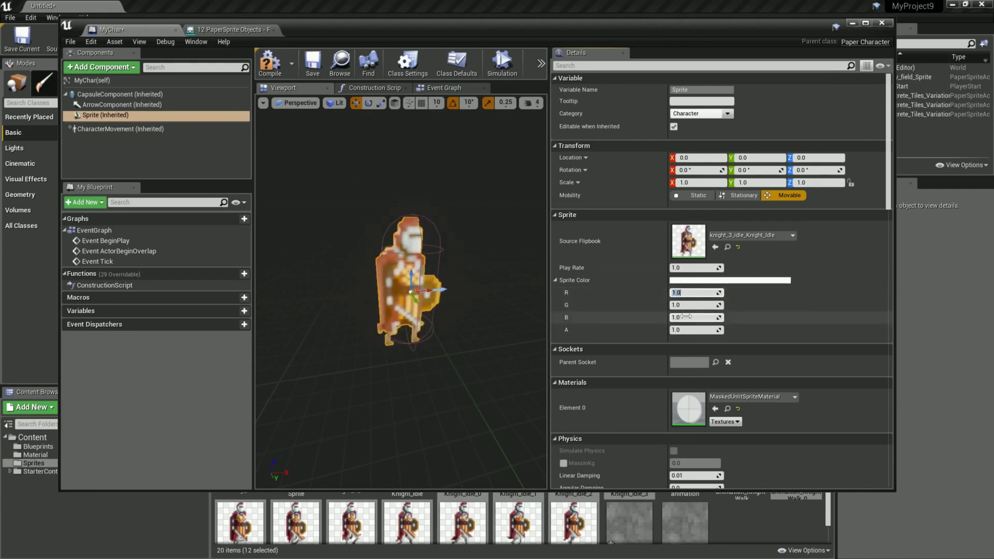
text(0)
click(685, 316)
text(0)
key(Return)
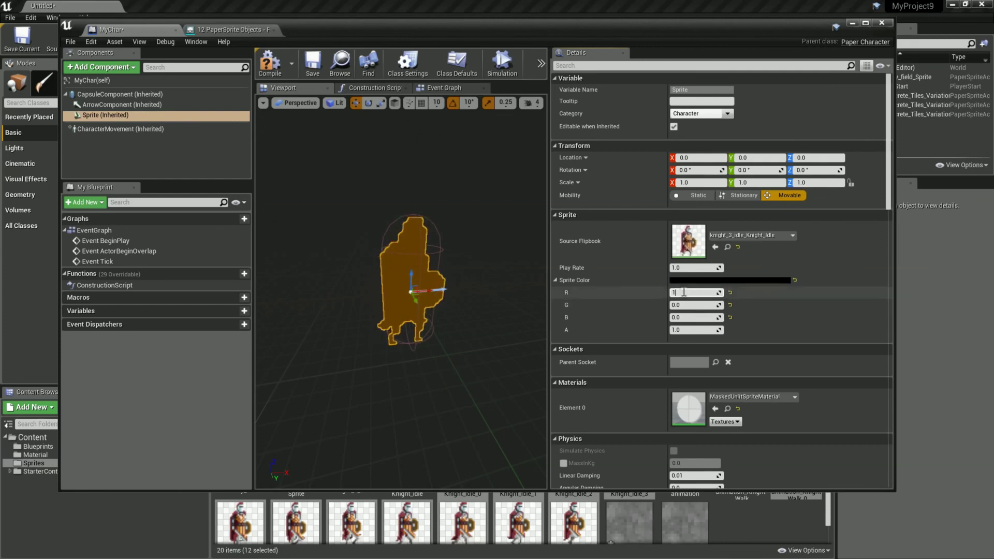
Set Sprite Color red, green and blue back to 1, ending with white.
click(683, 292)
text(1)
key(Return)
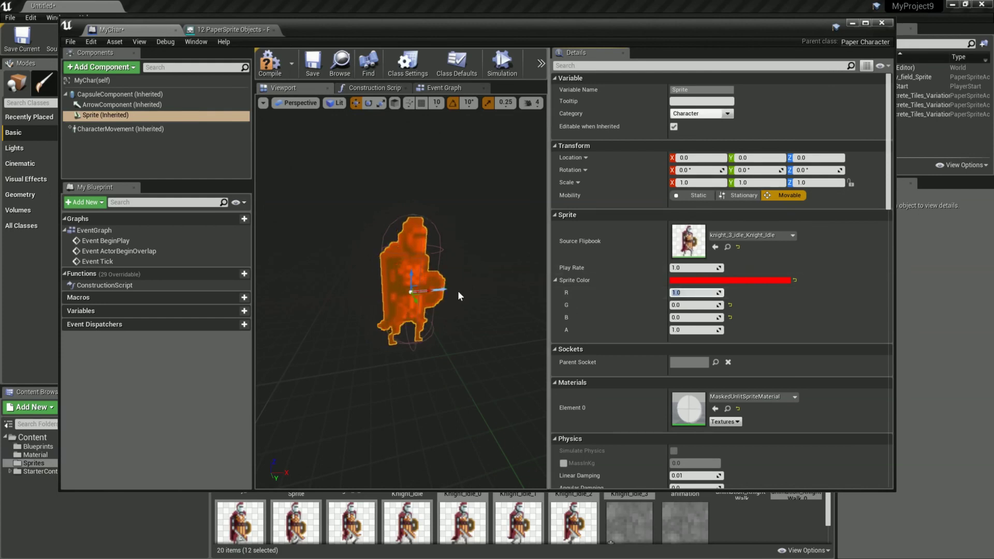
click(691, 306)
text(1)
key(Return)
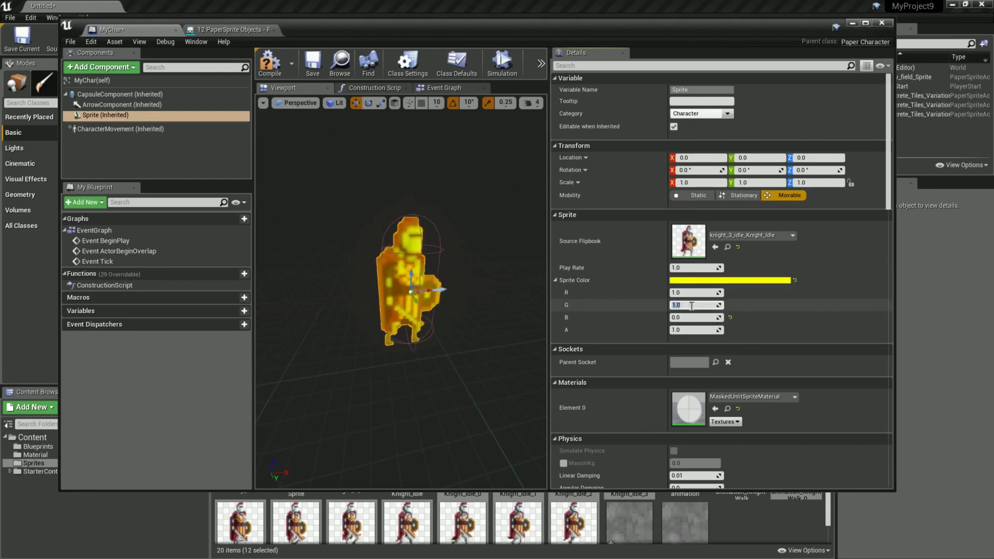
text(1)
key(Return)
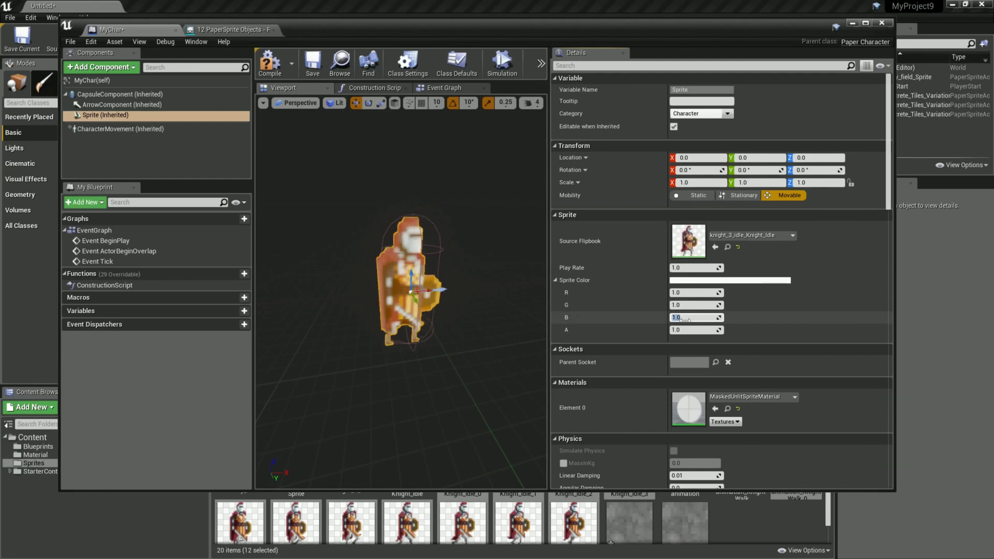
Undo the colour edits so the knight has its original colours.
click(698, 331)
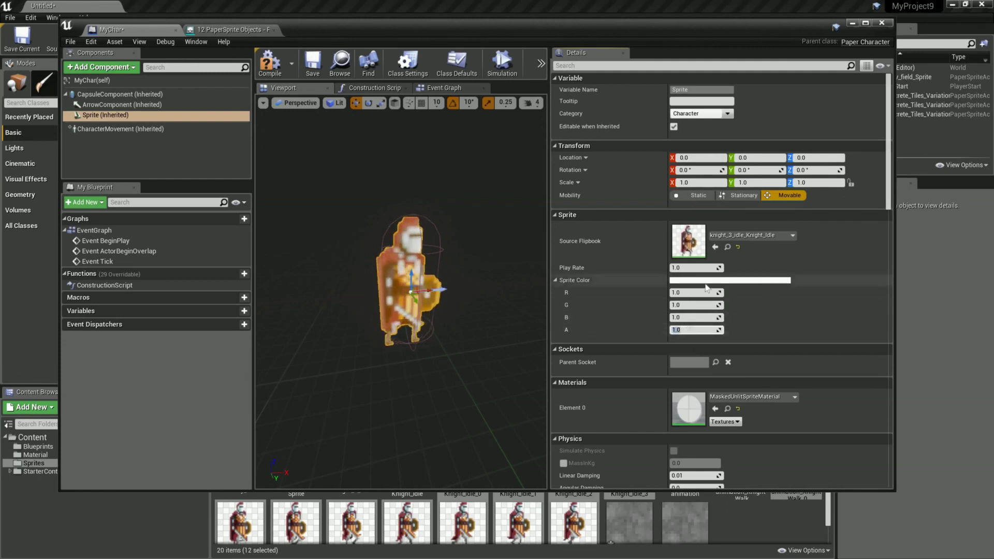
key(ctrl+z)
key(ctrl+z)
key(ctrl+z)
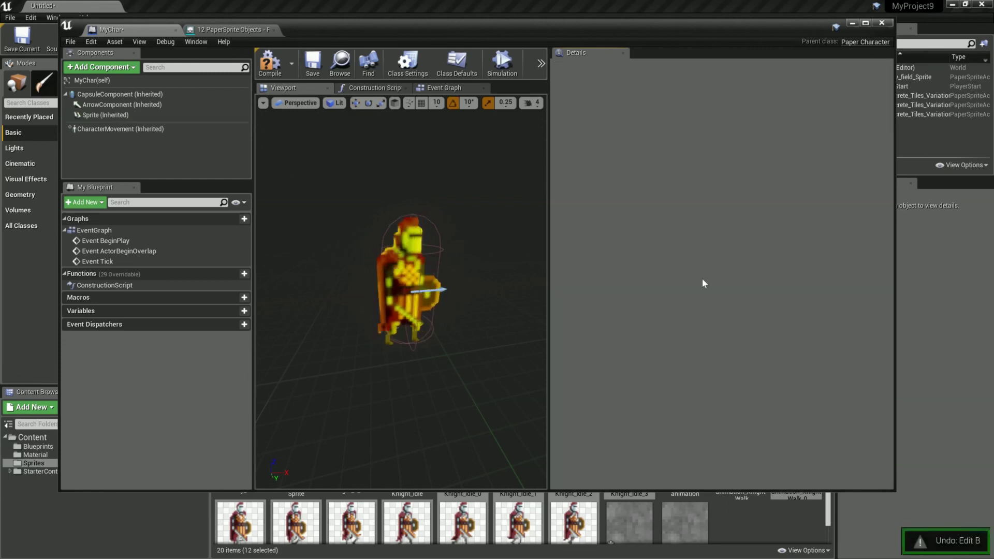
key(ctrl+z)
key(ctrl+z)
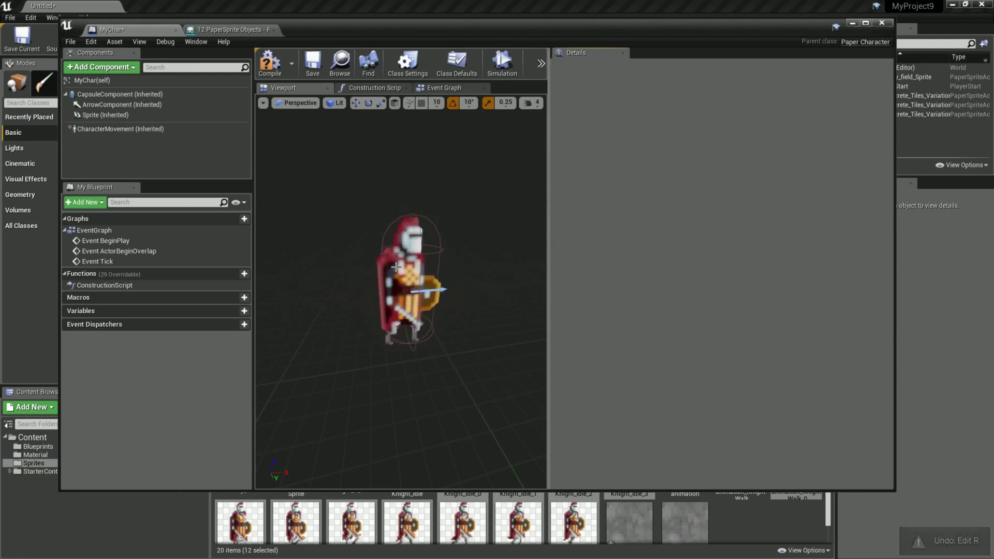
key(ctrl+z)
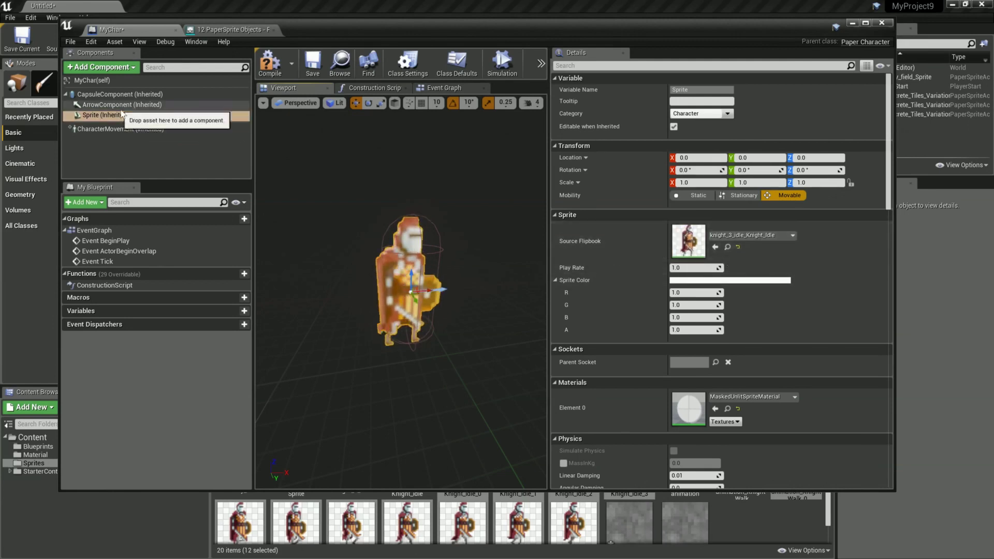
Set the CapsuleComponent's Capsule Radius to 37, keeping half height 88.
click(114, 94)
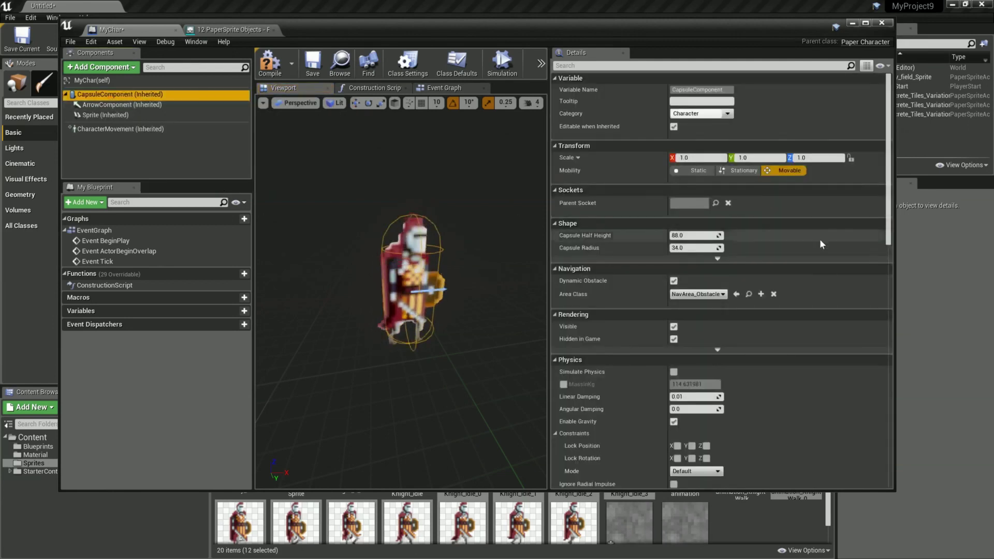
scroll(819, 254, down, 10)
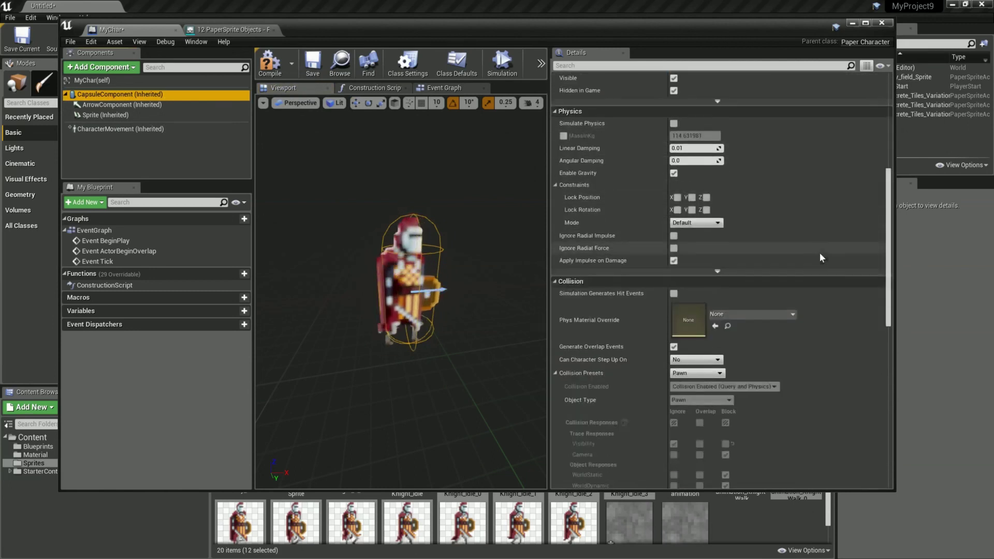
scroll(819, 253, up, 10)
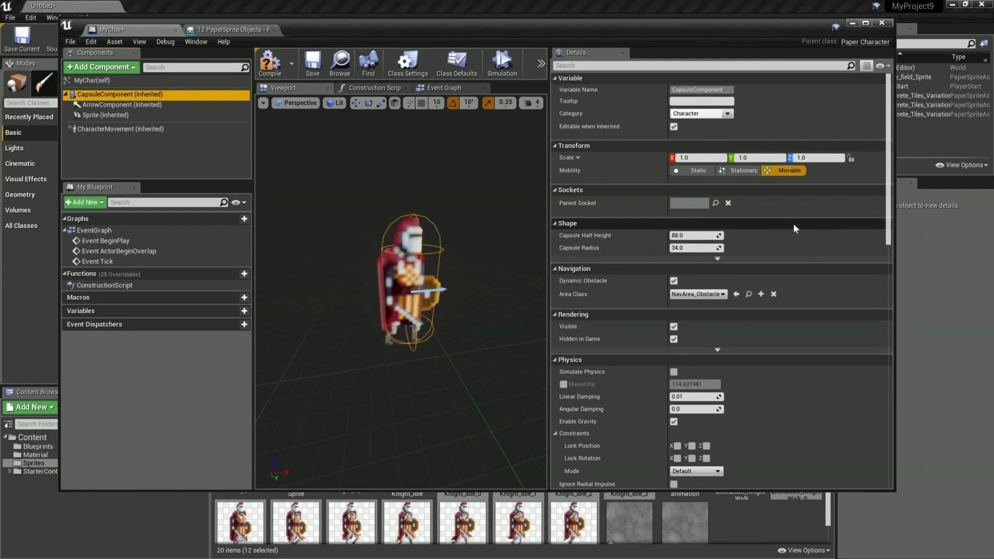
click(694, 247)
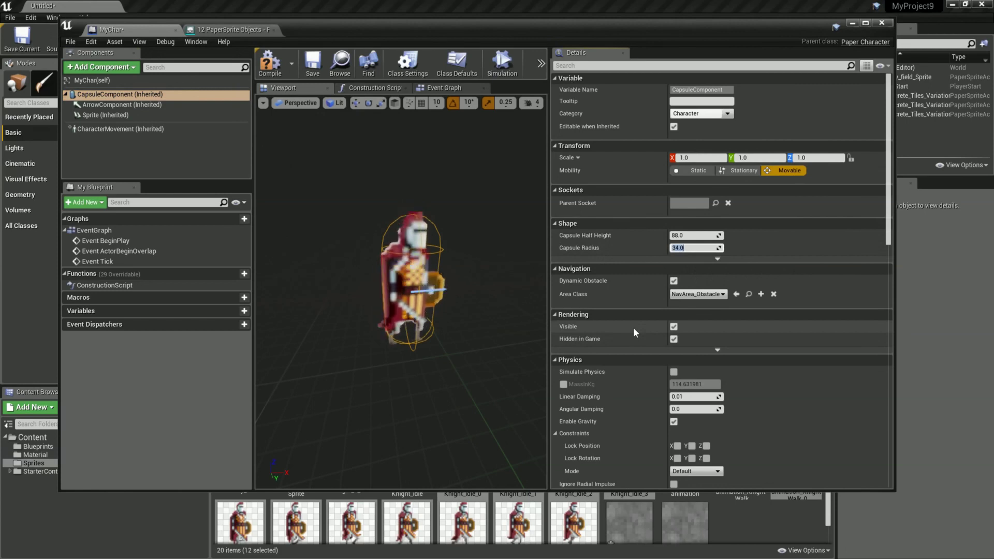
text(37)
key(Return)
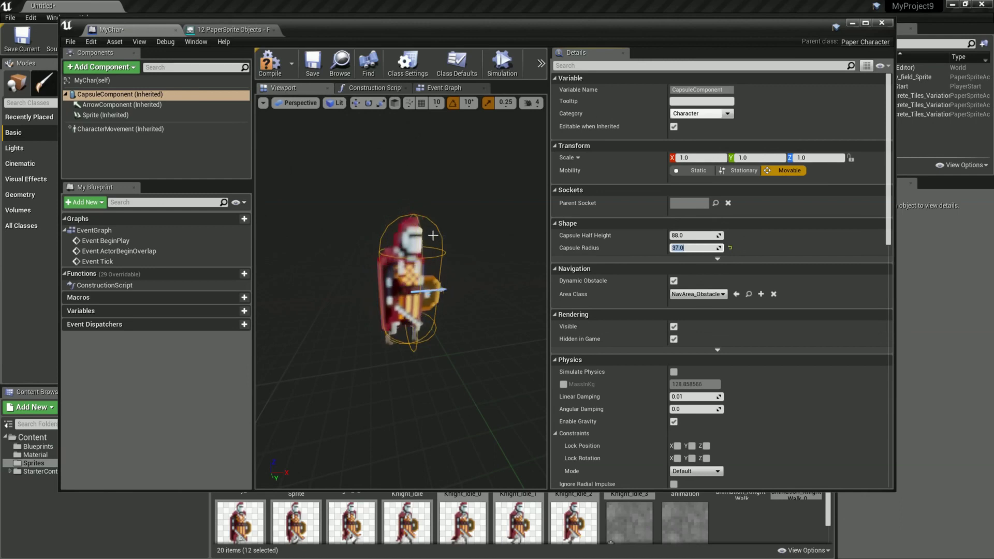
click(104, 115)
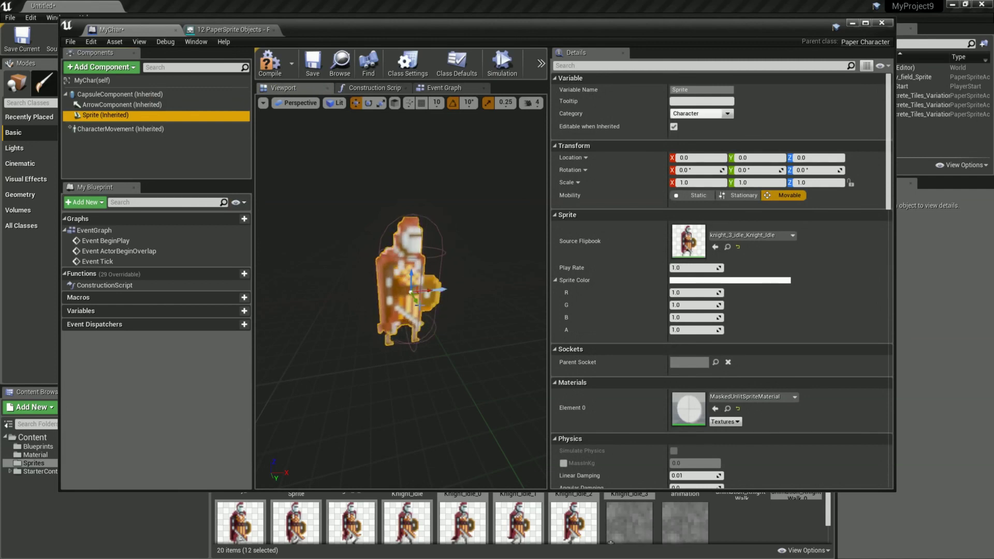
Set the Sprite's Physics Constraints Mode to XZPlane.
scroll(850, 316, down, 3)
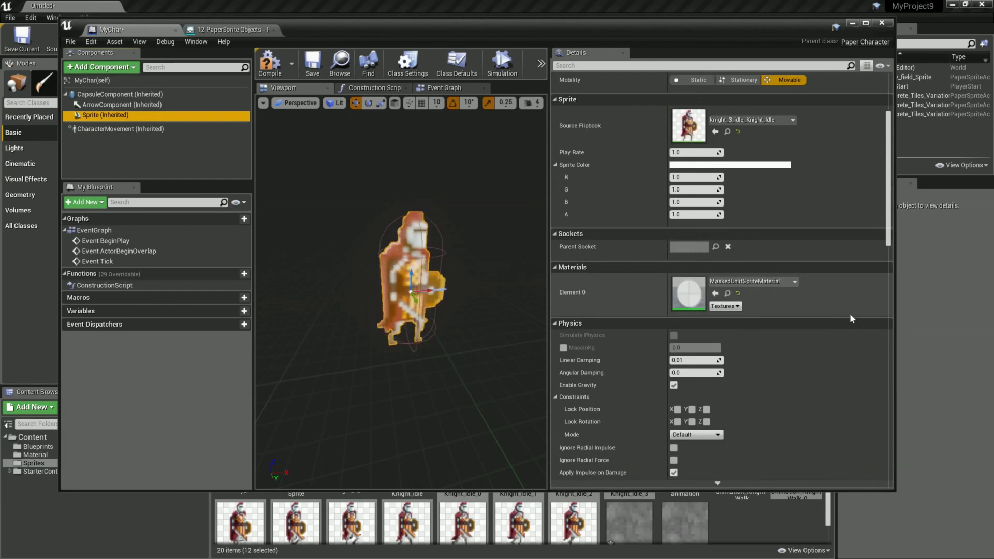
scroll(851, 315, down, 1)
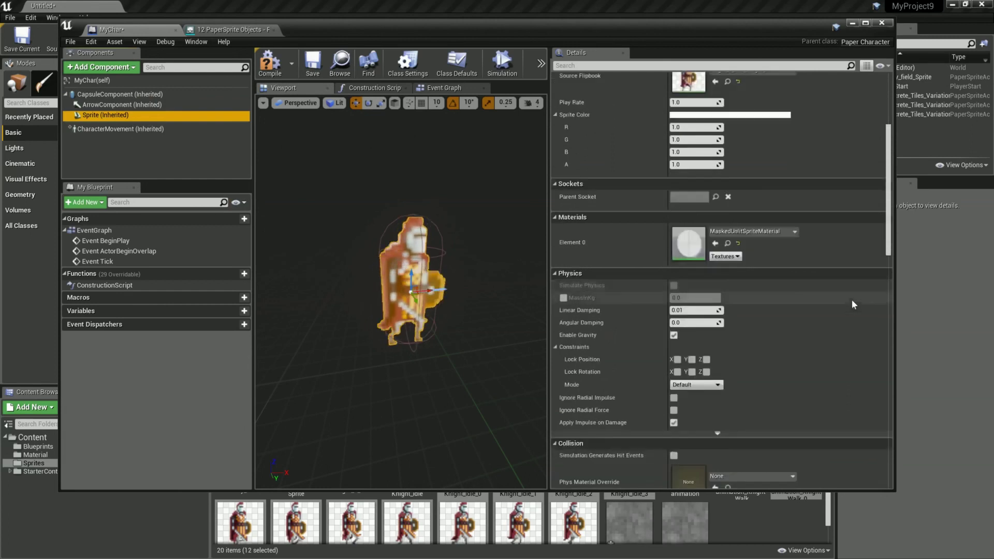
click(716, 385)
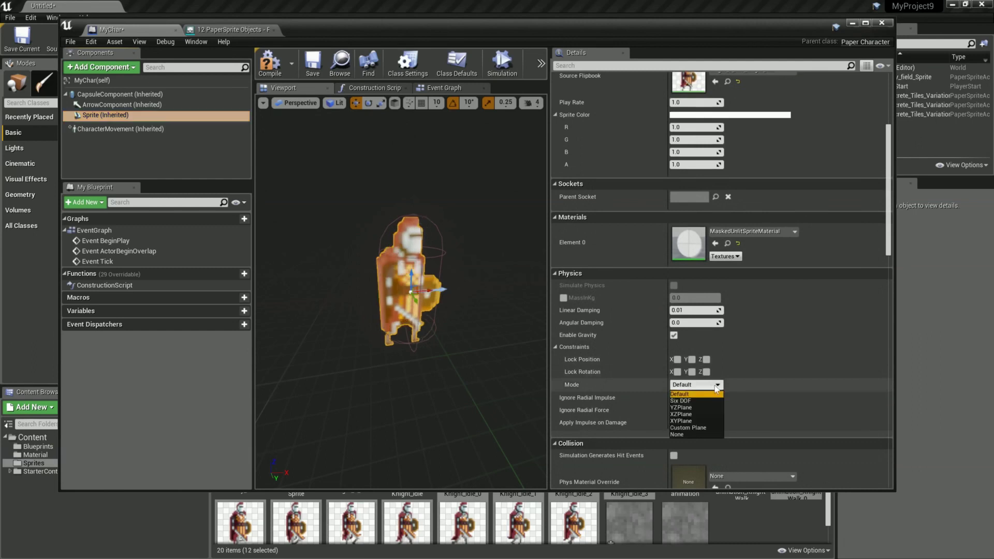
click(692, 414)
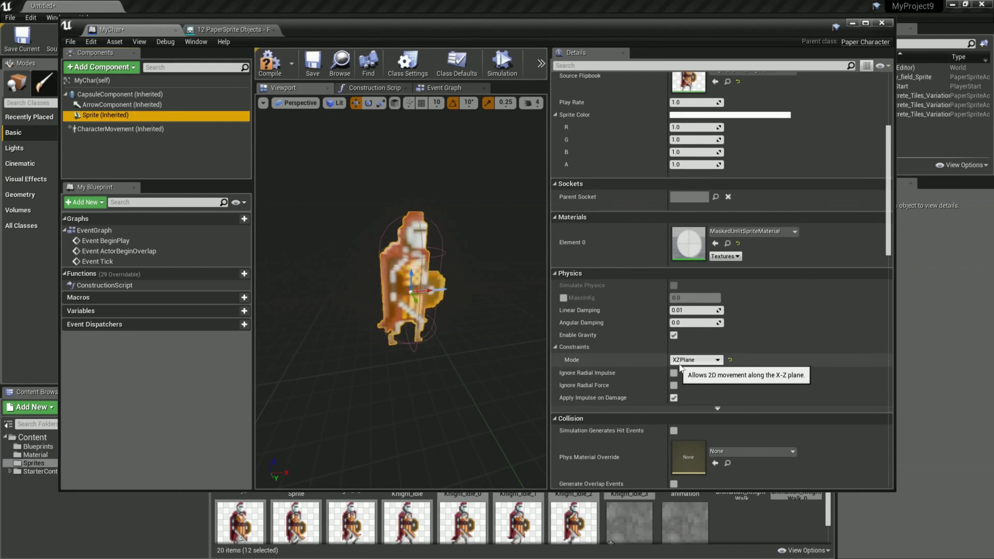
right_drag(476, 309, 454, 279)
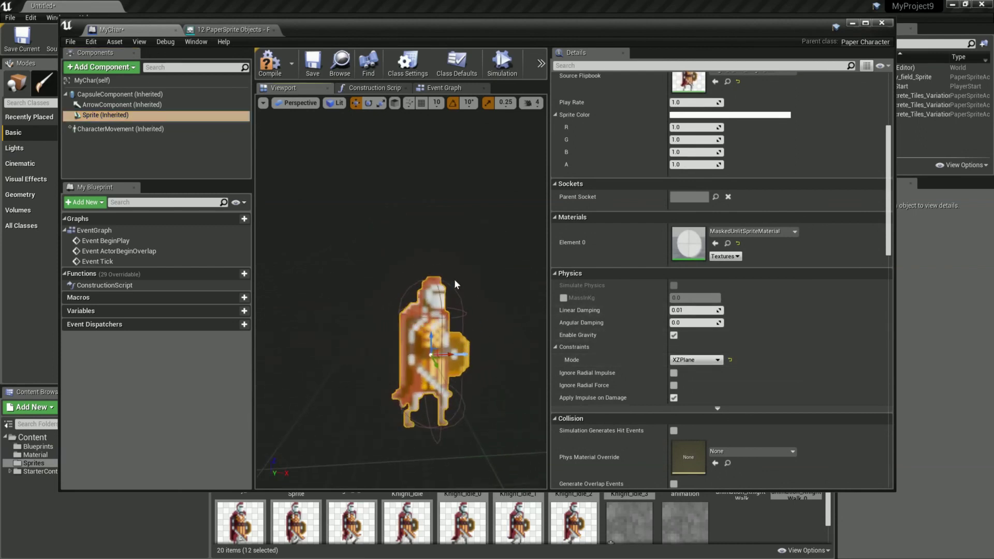
click(300, 103)
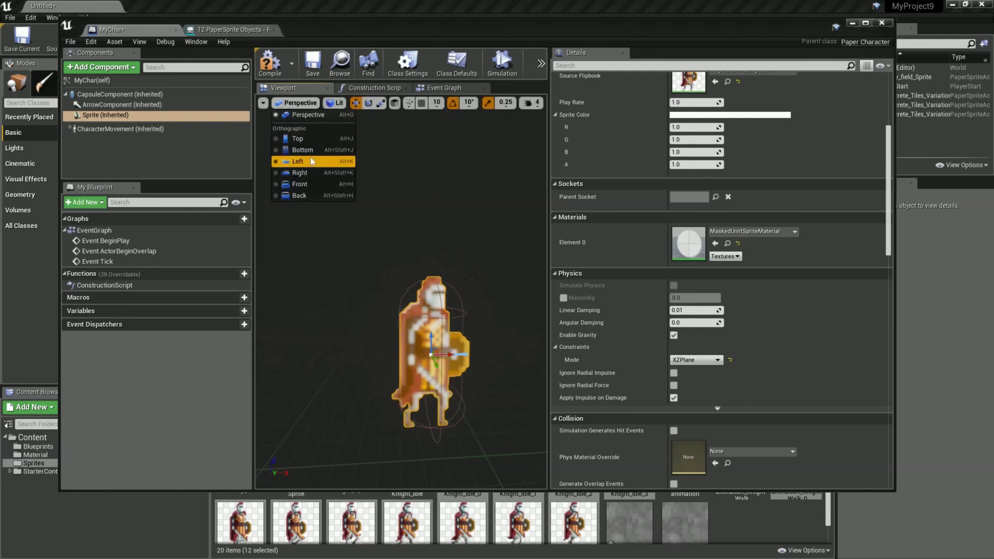
click(300, 184)
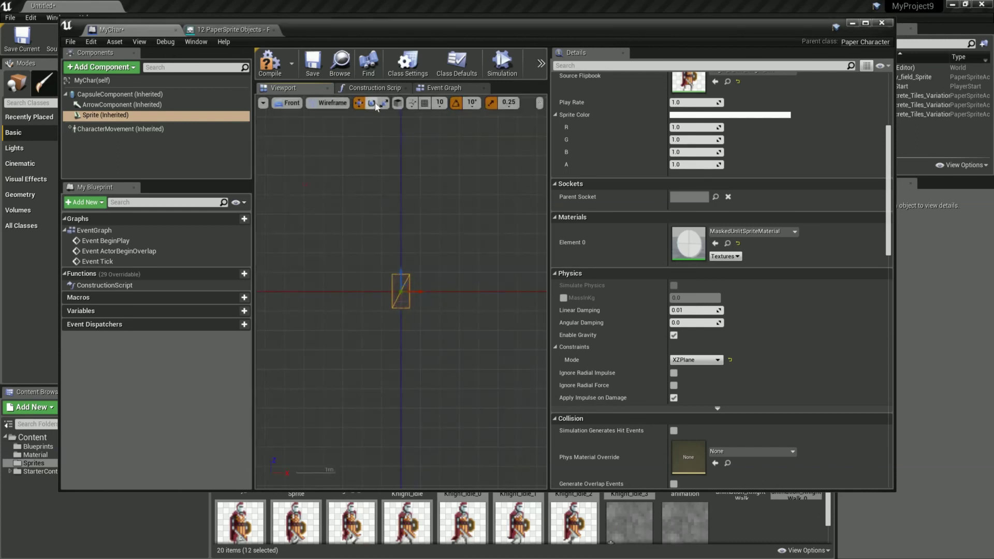
click(328, 104)
click(329, 116)
click(321, 103)
click(329, 128)
scroll(381, 227, up, 5)
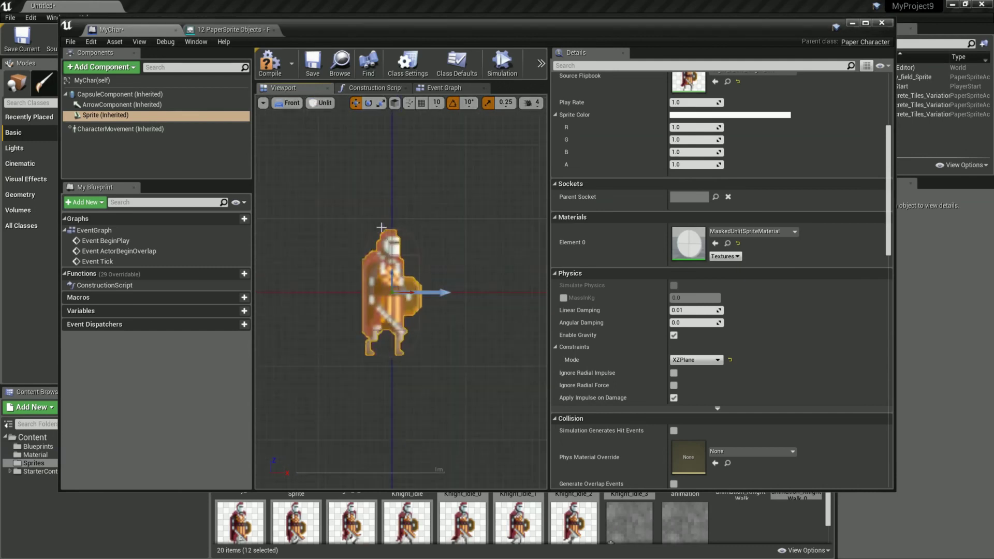
scroll(381, 228, up, 2)
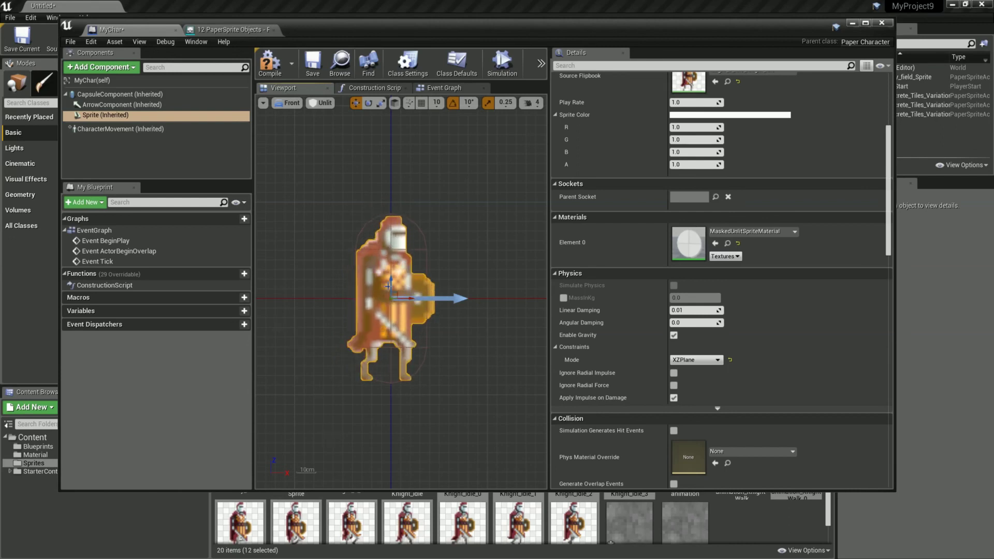
click(287, 102)
click(293, 120)
scroll(477, 306, down, 4)
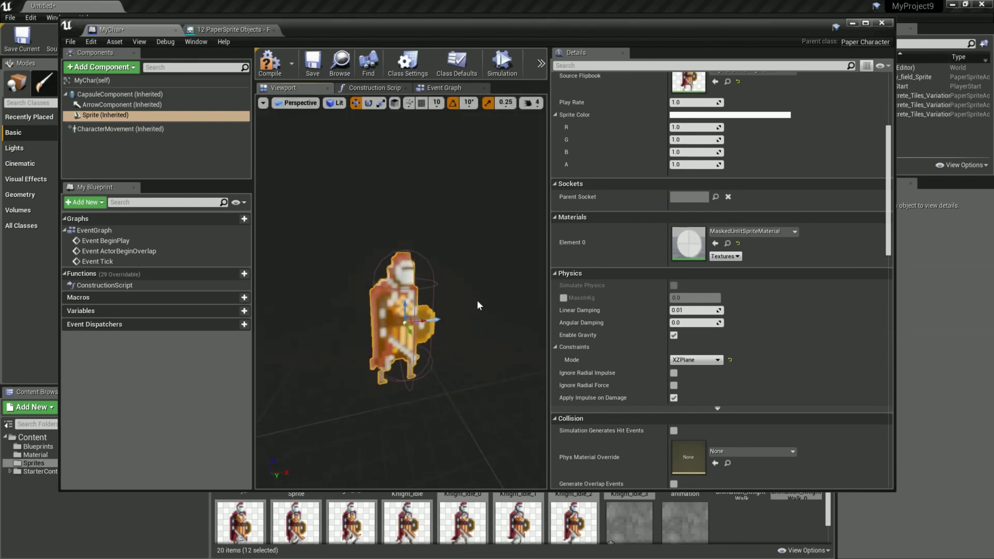
click(99, 115)
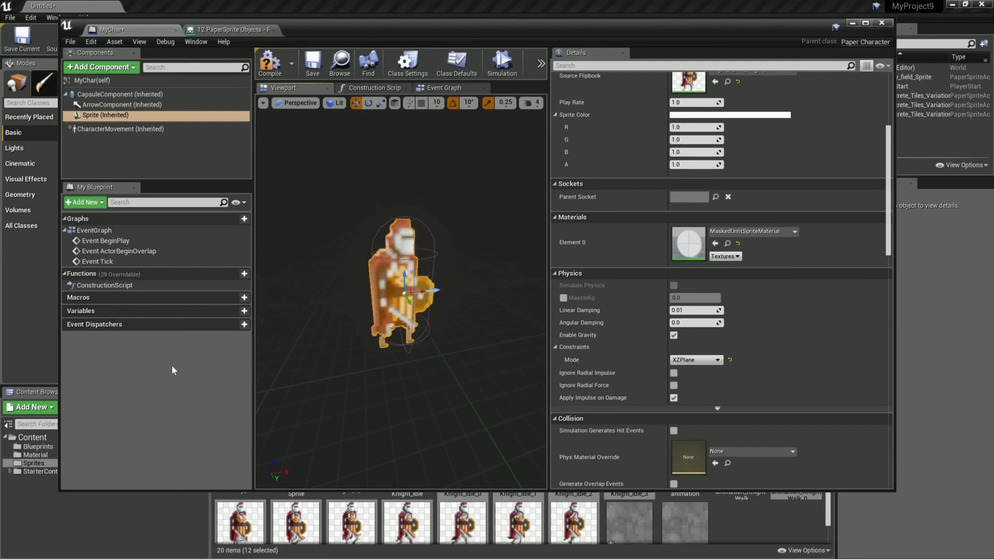
Add a SpringArm component to MyChar from the Camera section of Add Component.
click(104, 67)
scroll(122, 185, down, 8)
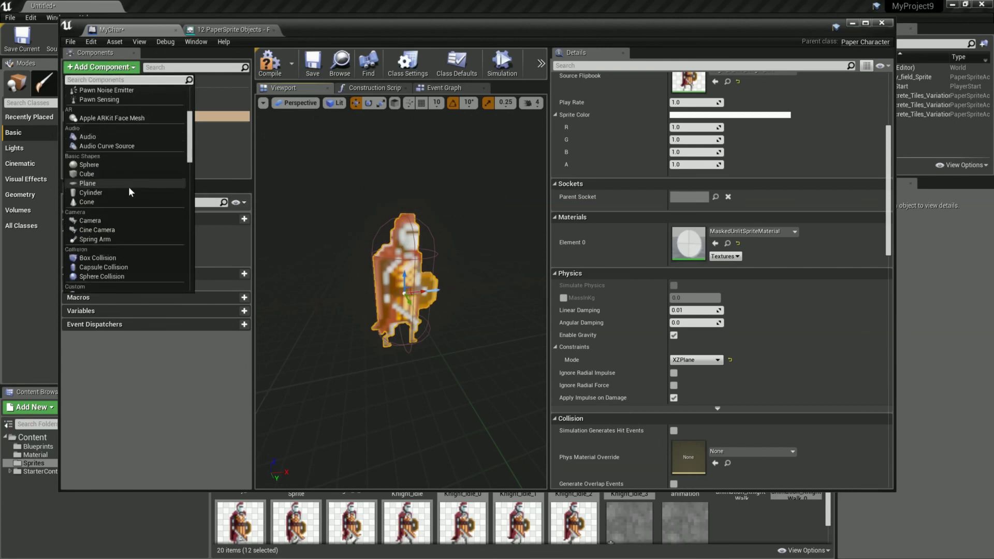
scroll(160, 210, down, 5)
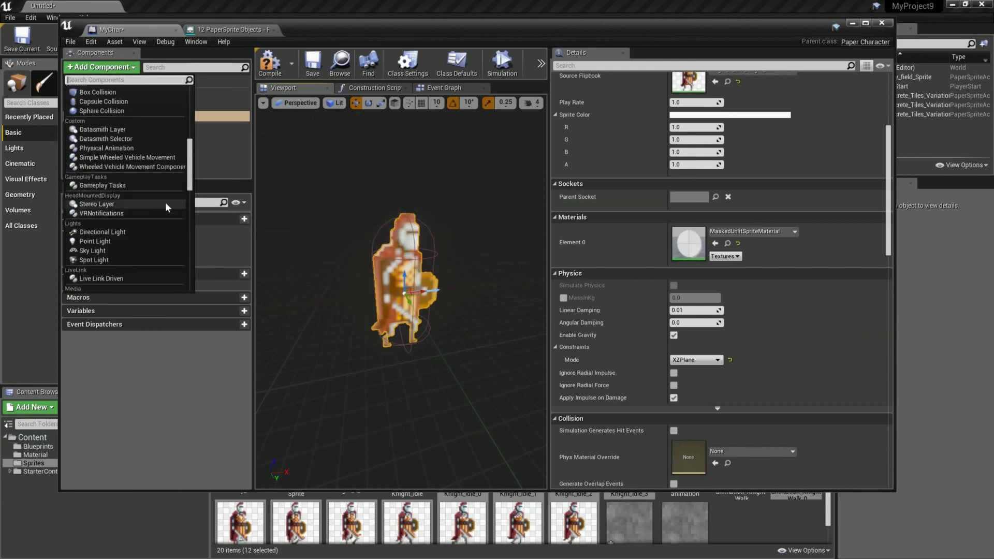
scroll(162, 206, up, 6)
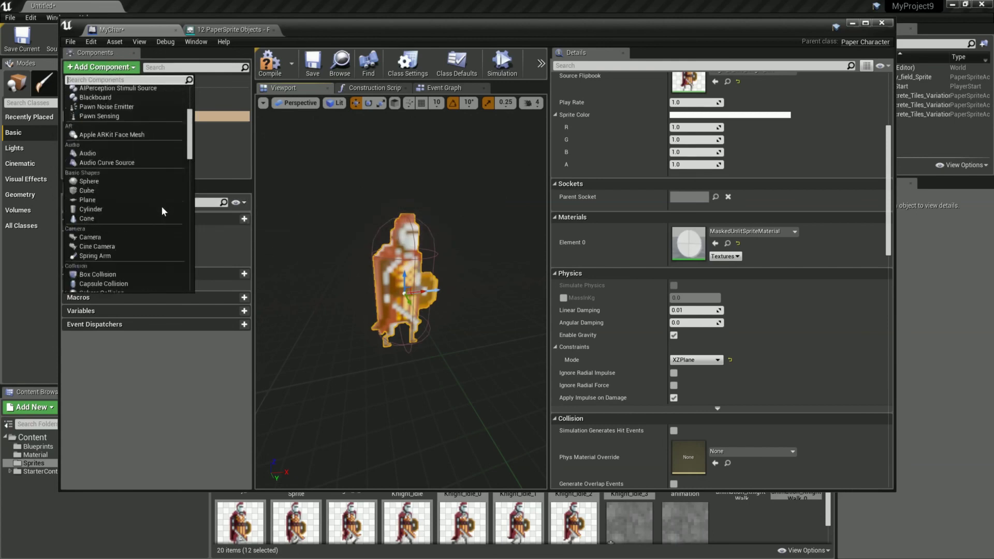
scroll(160, 208, down, 8)
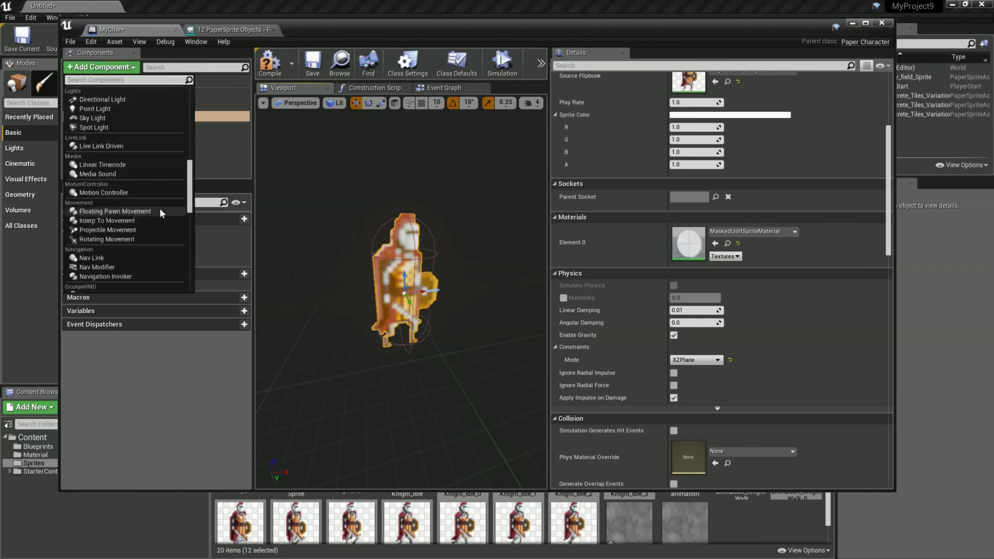
scroll(159, 208, down, 9)
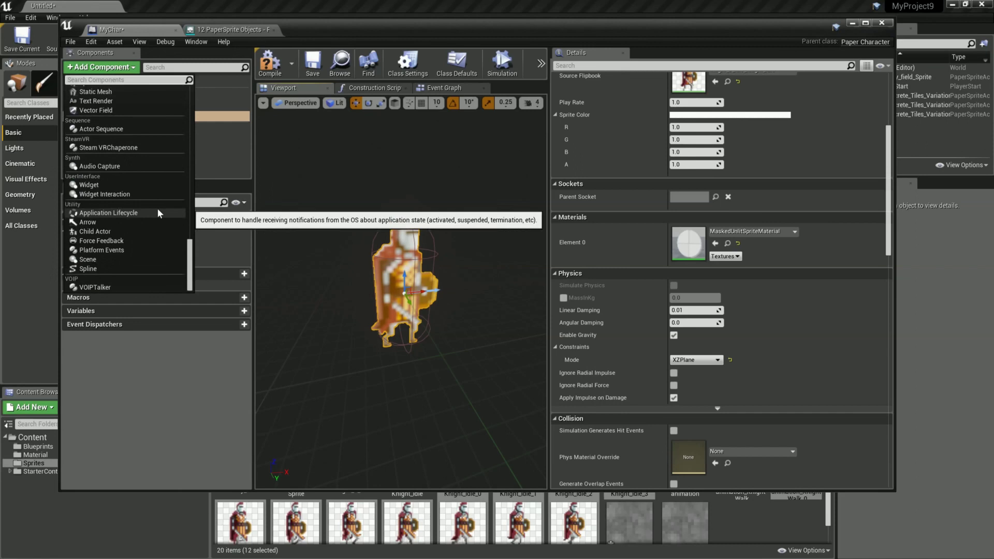
scroll(158, 209, up, 17)
scroll(155, 212, up, 5)
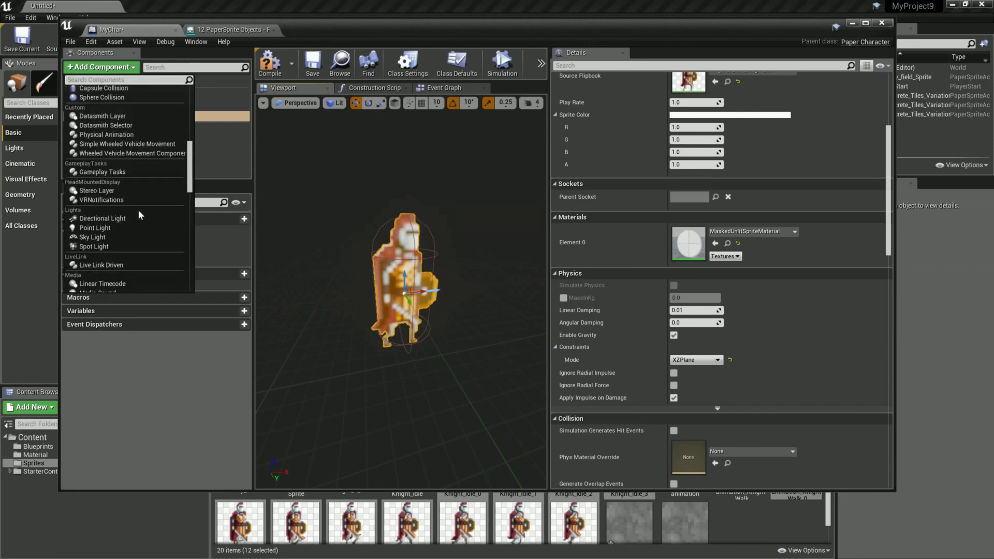
scroll(138, 210, up, 4)
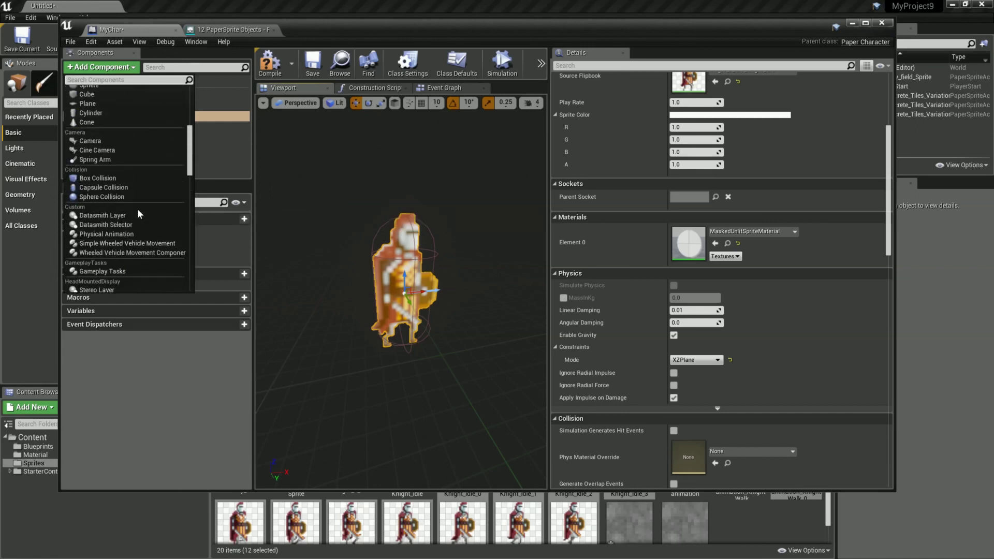
click(87, 159)
Orbit the MyChar preview around to face the knight sprite.
drag(316, 326, 375, 321)
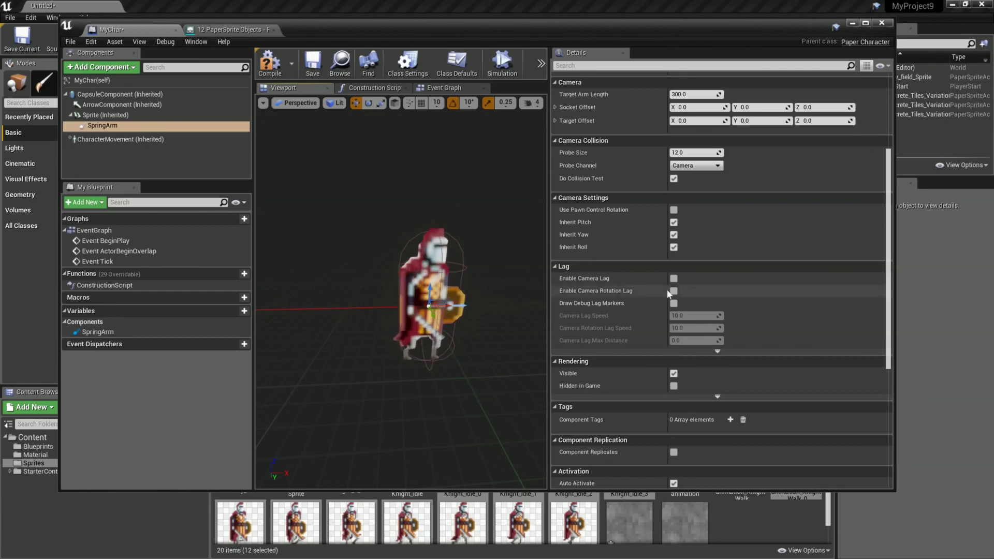
drag(338, 309, 619, 310)
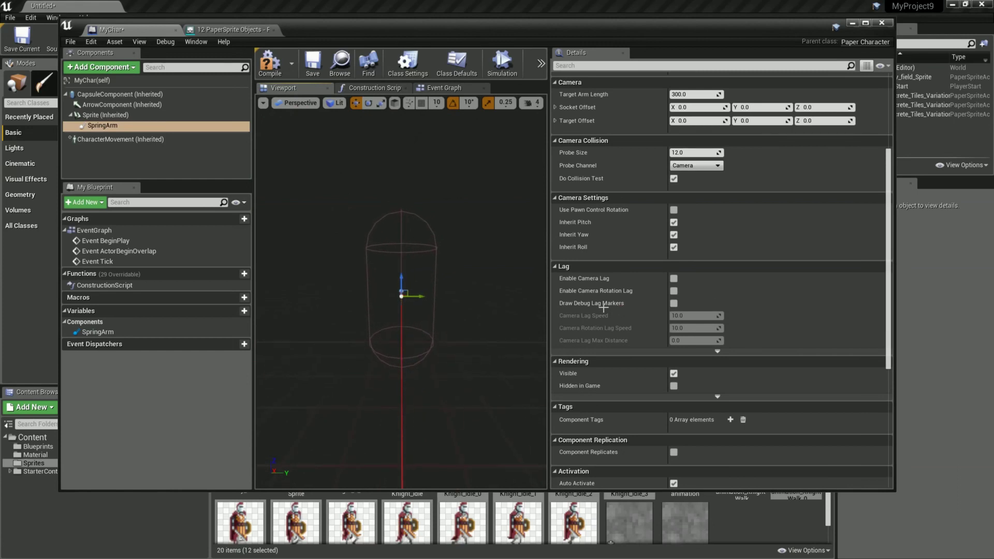
drag(603, 307, 438, 274)
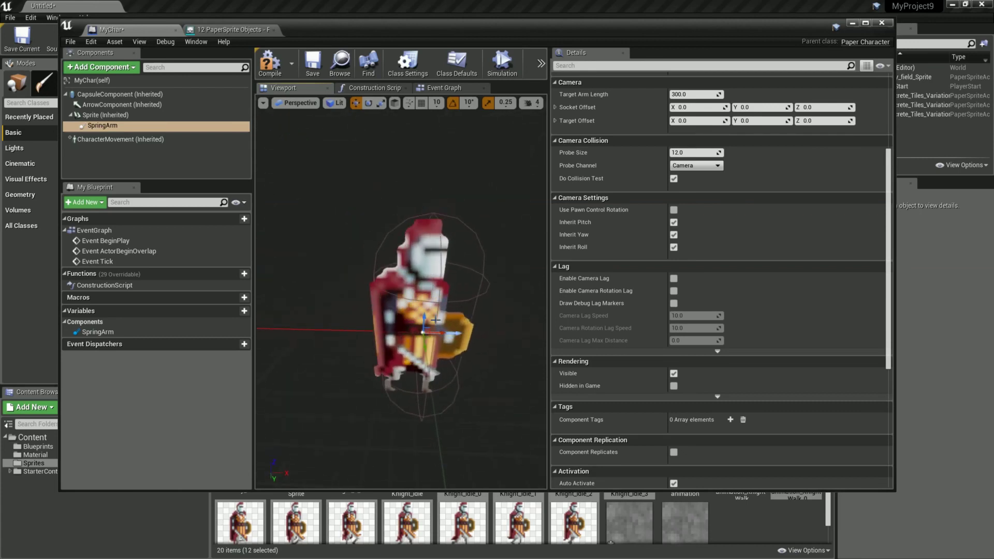
Try a SpringArm Socket Offset Z of -90, undo it back to 0, and reselect SpringArm.
click(822, 107)
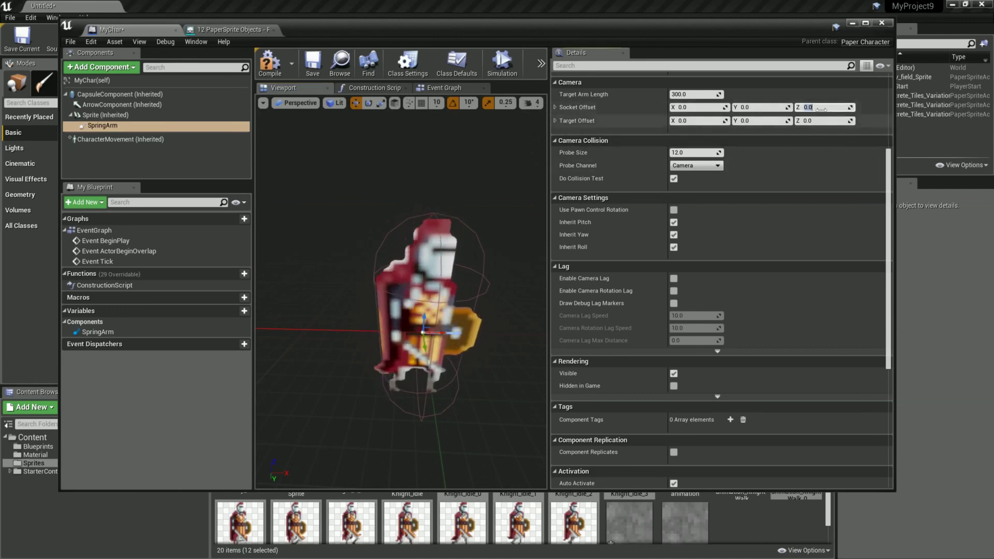
text(-90)
key(Return)
drag(450, 393, 350, 382)
key(ctrl+z)
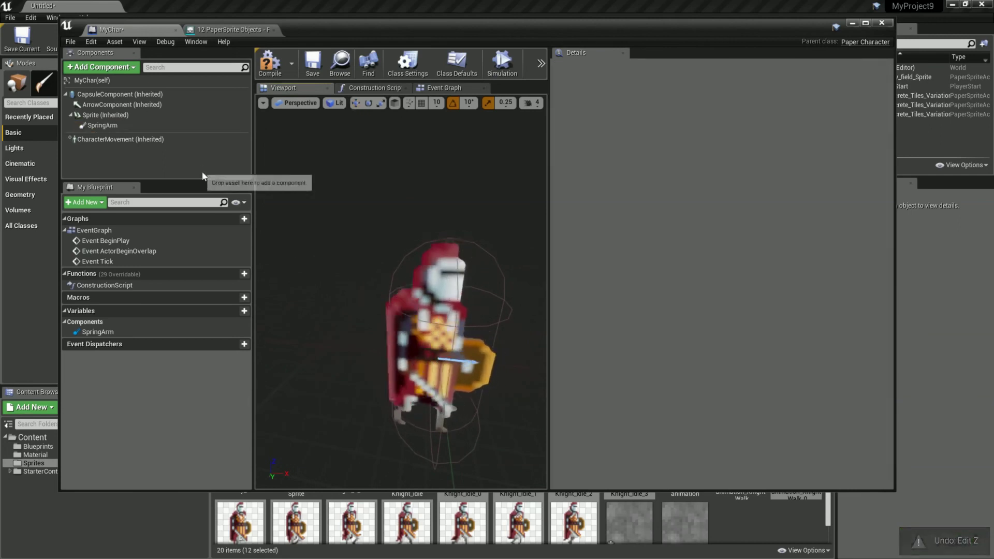
click(116, 126)
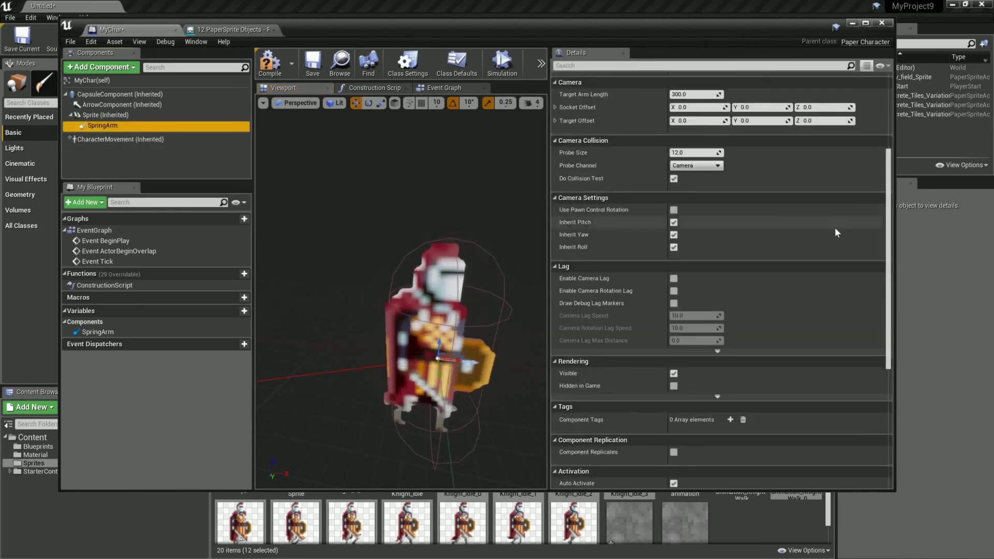
Give the SpringArm a Transform Rotation Z of -90 degrees.
scroll(788, 196, up, 5)
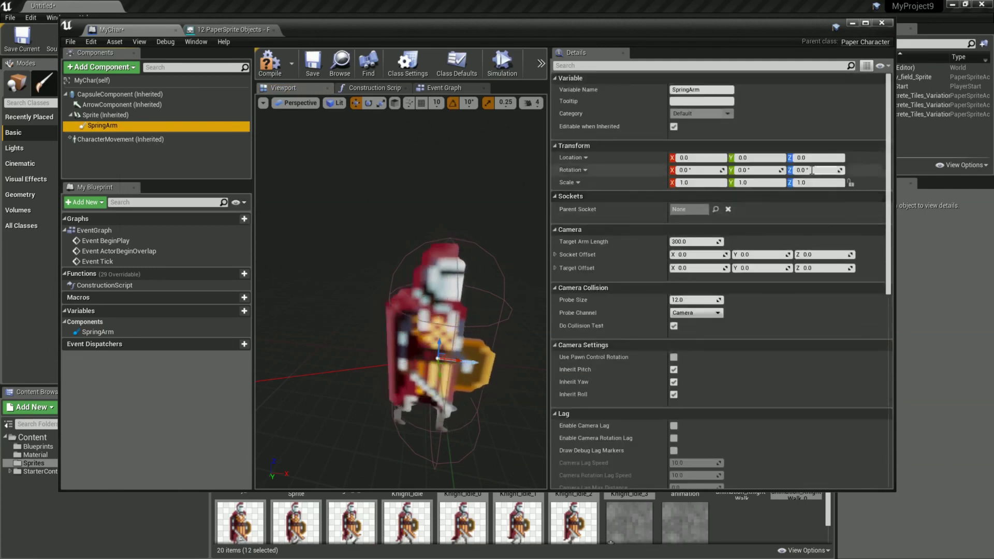
click(802, 169)
text(-90)
drag(389, 425, 439, 413)
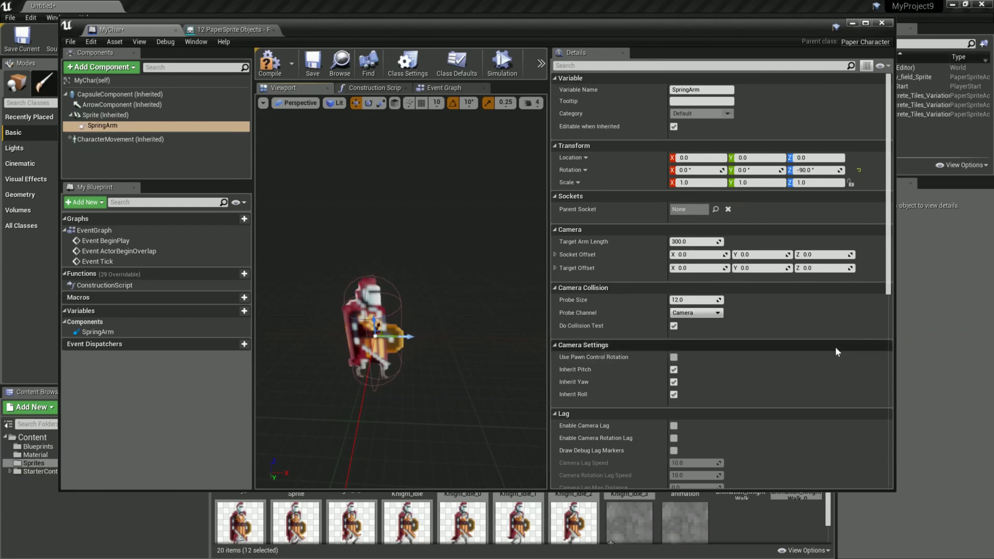
mouse_move(580, 361)
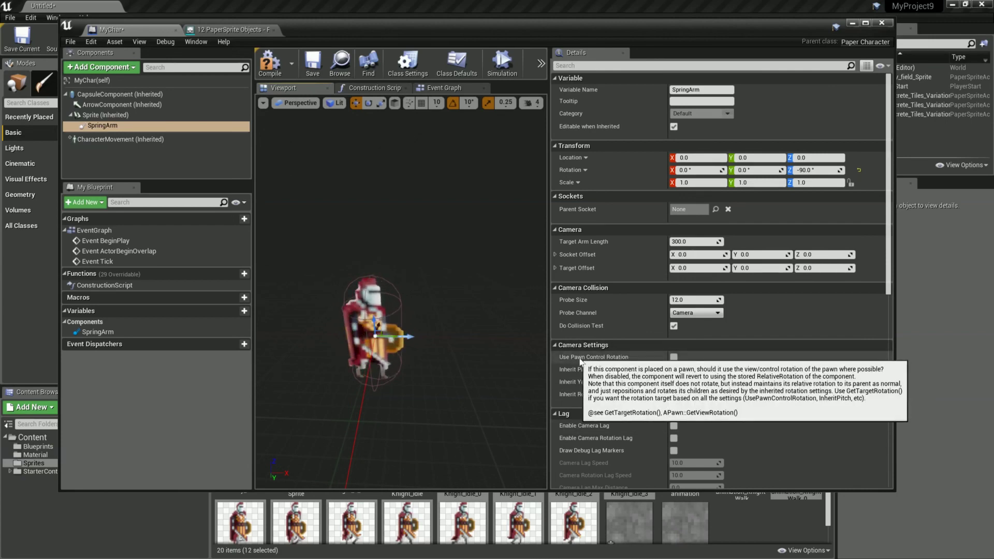
scroll(771, 360, down, 5)
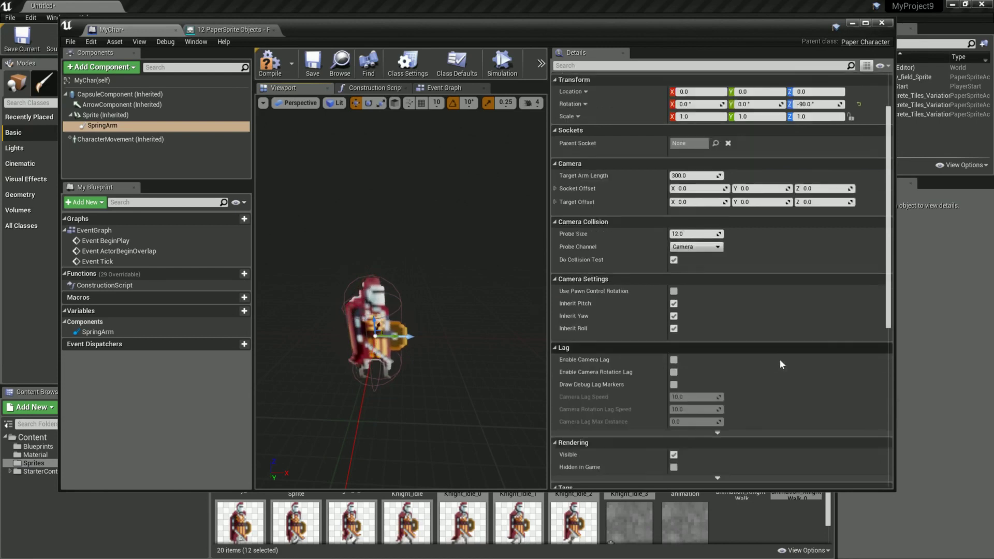
scroll(819, 338, down, 3)
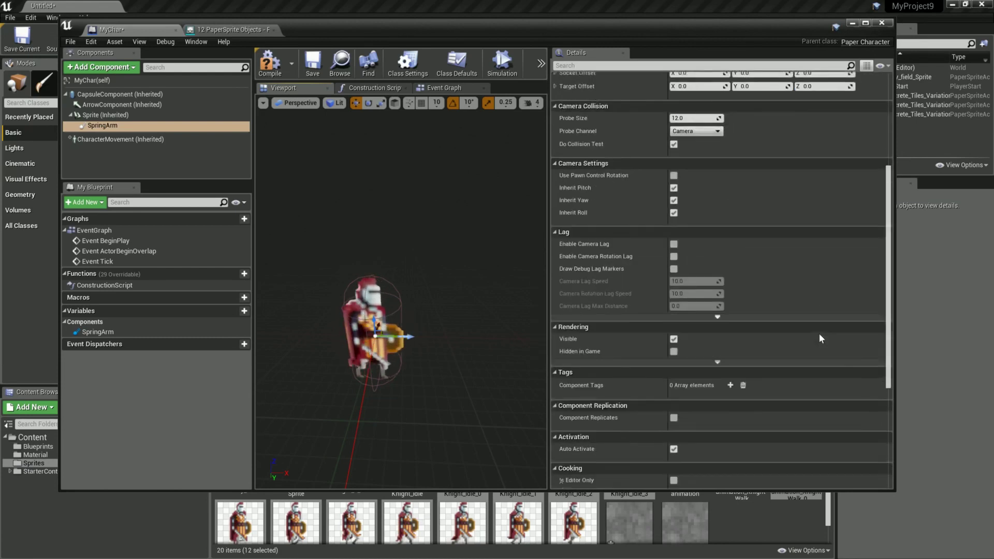
Filter Details by 'col' and uncheck the SpringArm's Do Collision Test.
click(646, 64)
text(coll)
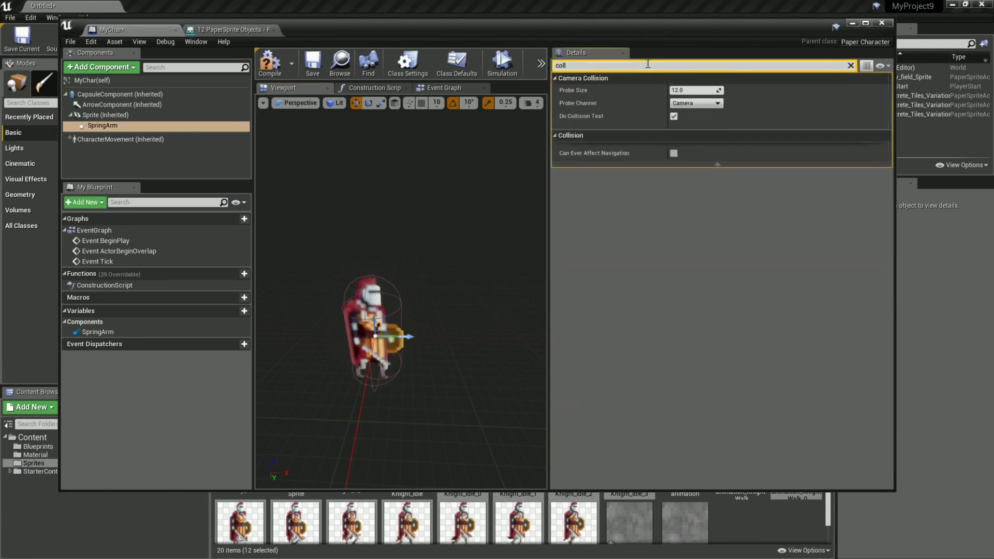
click(674, 116)
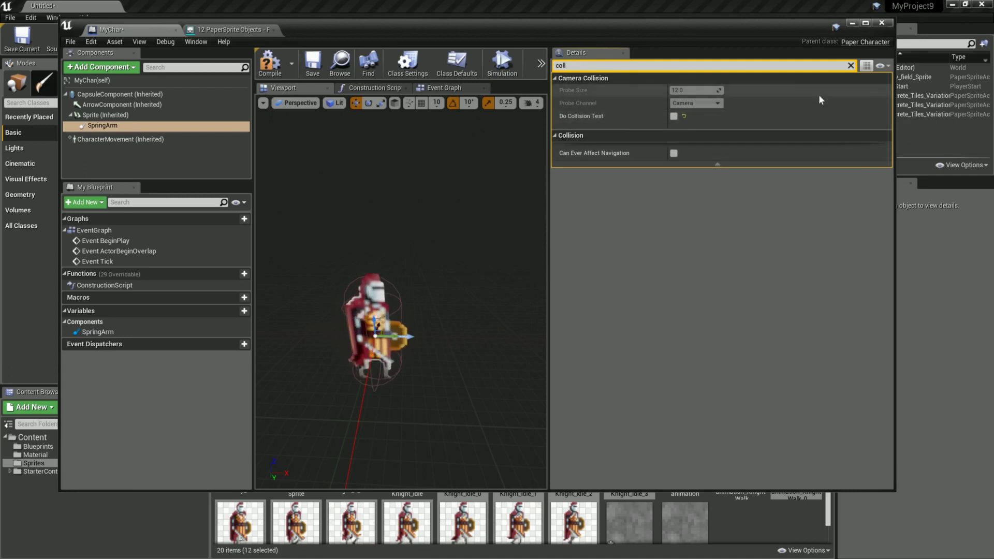
Filter by 'inheri', uncheck Inherit Yaw, and clear the Details search.
click(850, 66)
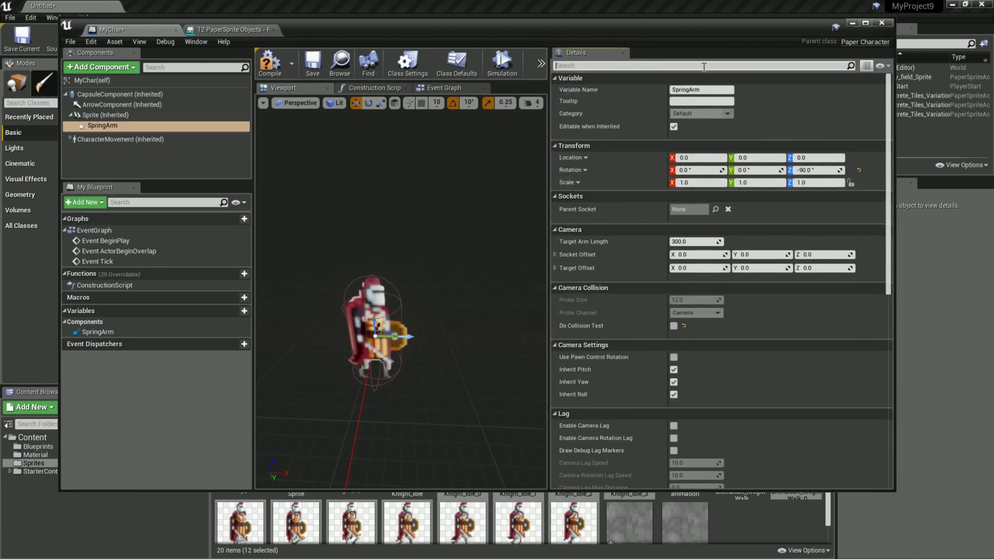
text(inheri)
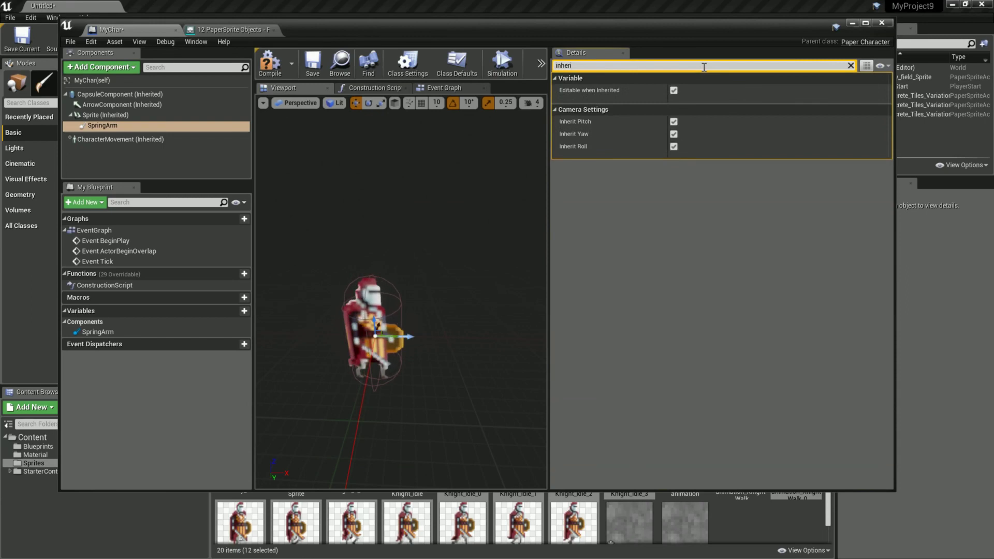
click(673, 133)
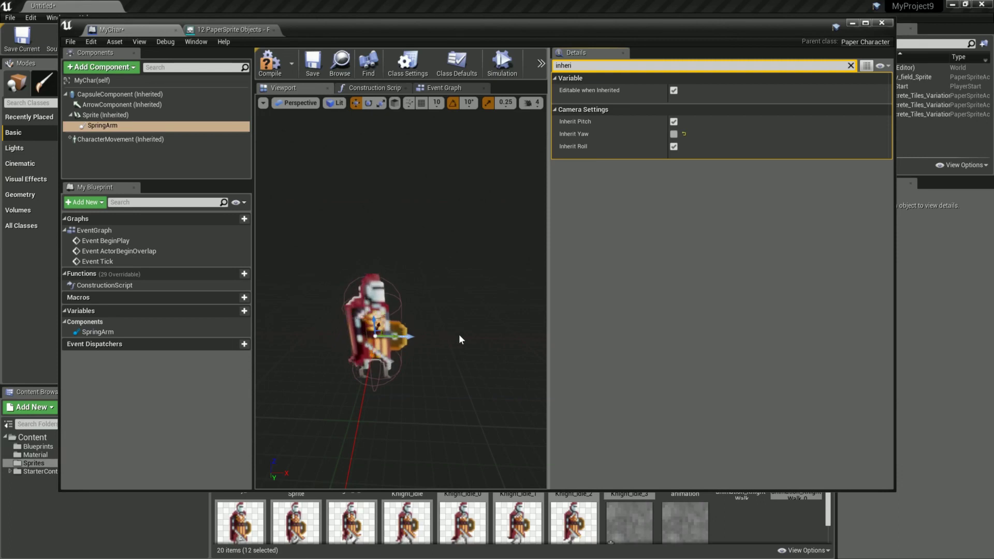
drag(493, 356, 517, 320)
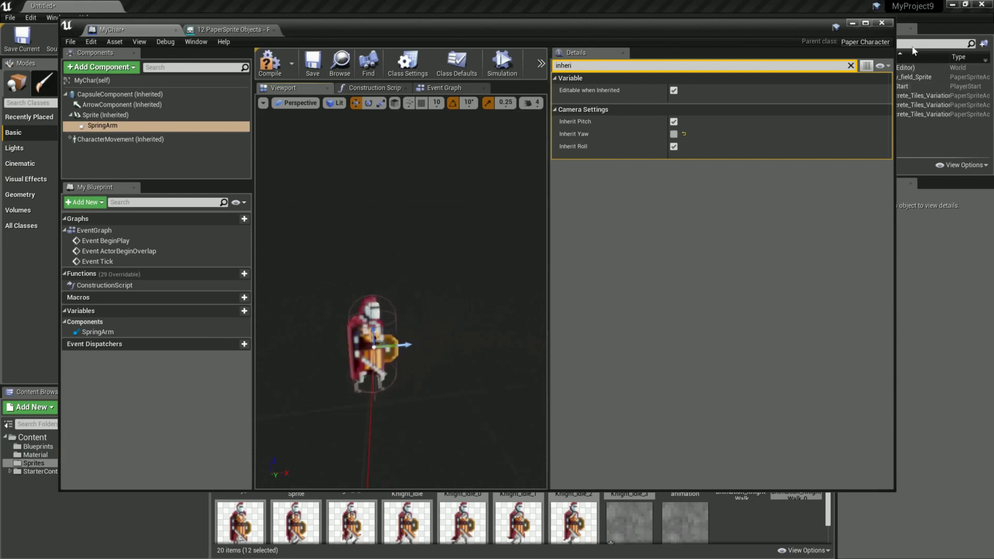
click(851, 67)
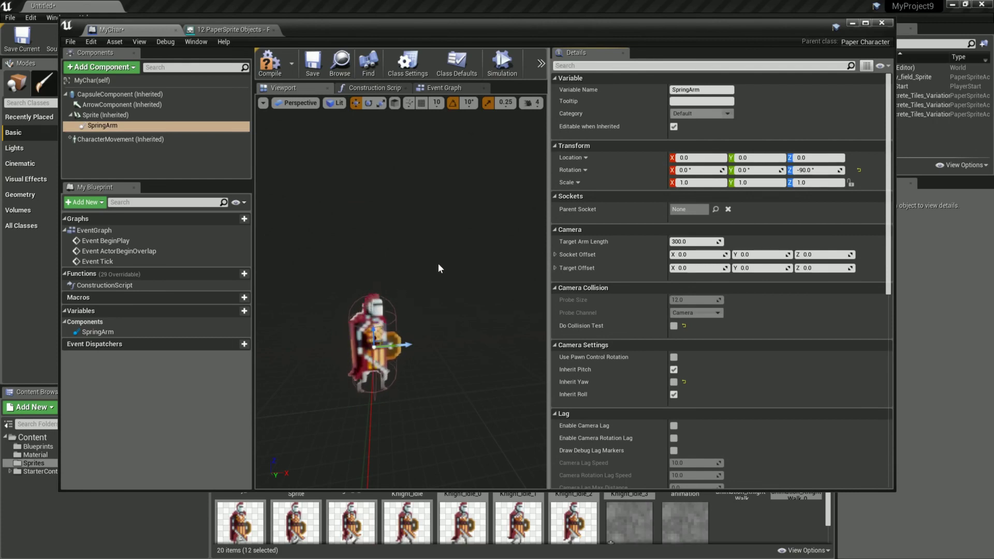
drag(437, 263, 431, 268)
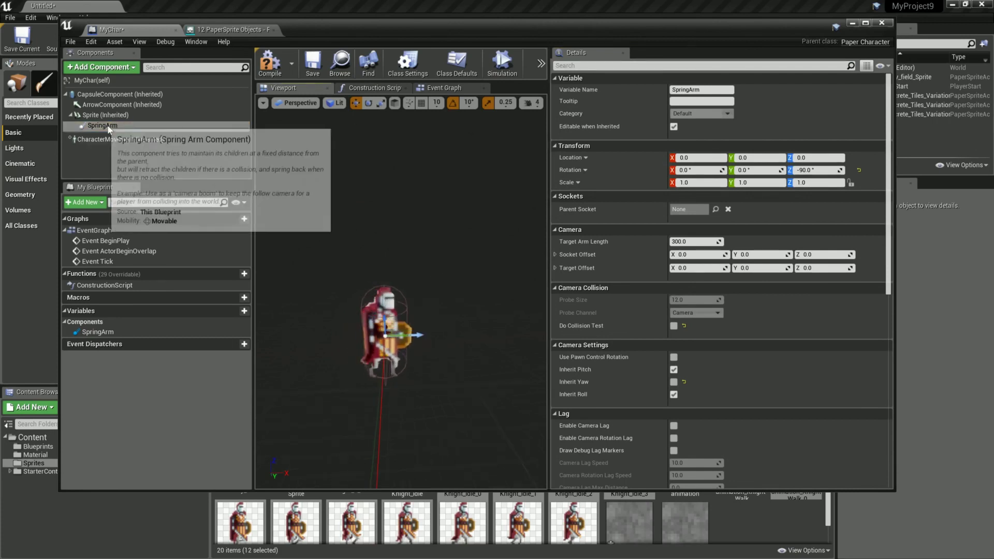
Add a Camera component under the SpringArm and drag it upward in the preview.
click(118, 68)
scroll(136, 172, down, 8)
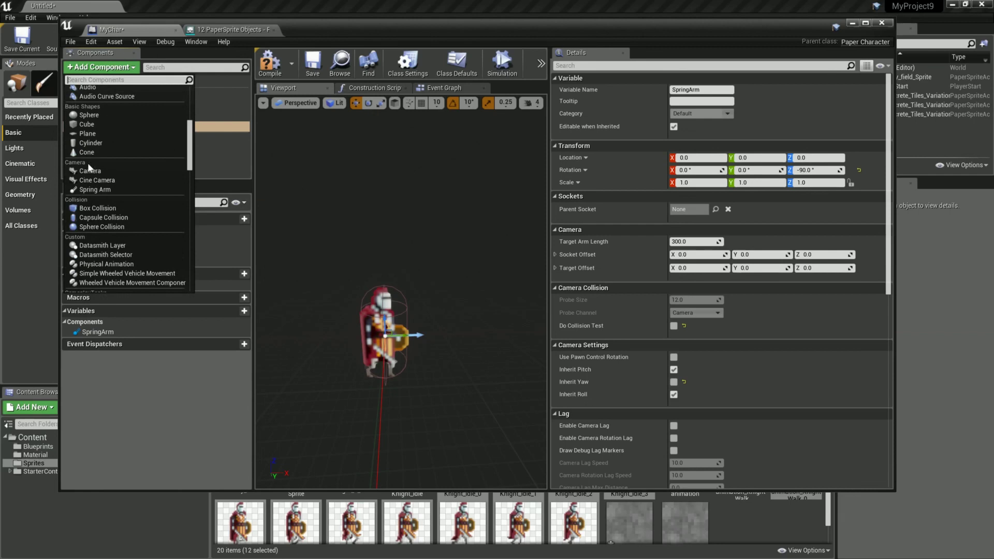
click(97, 172)
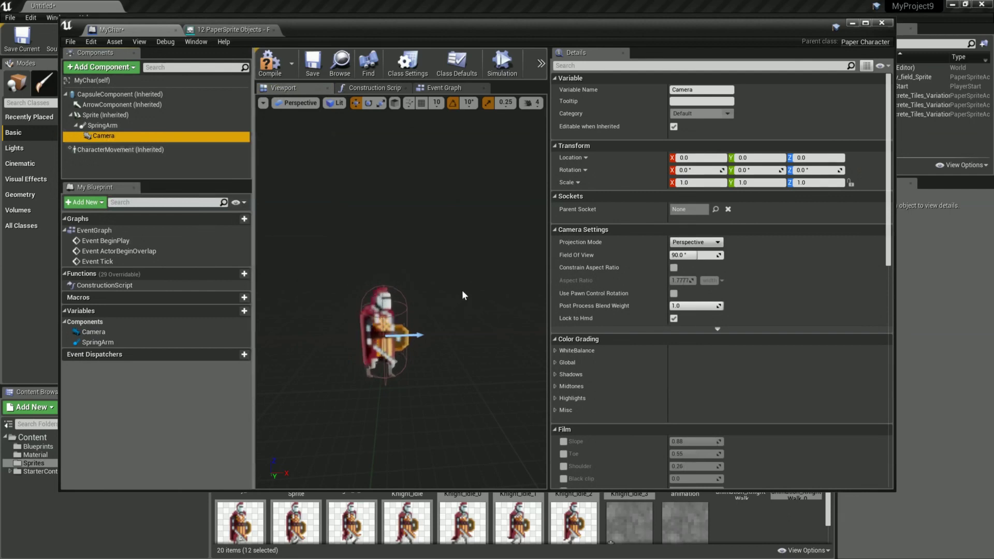
key(f)
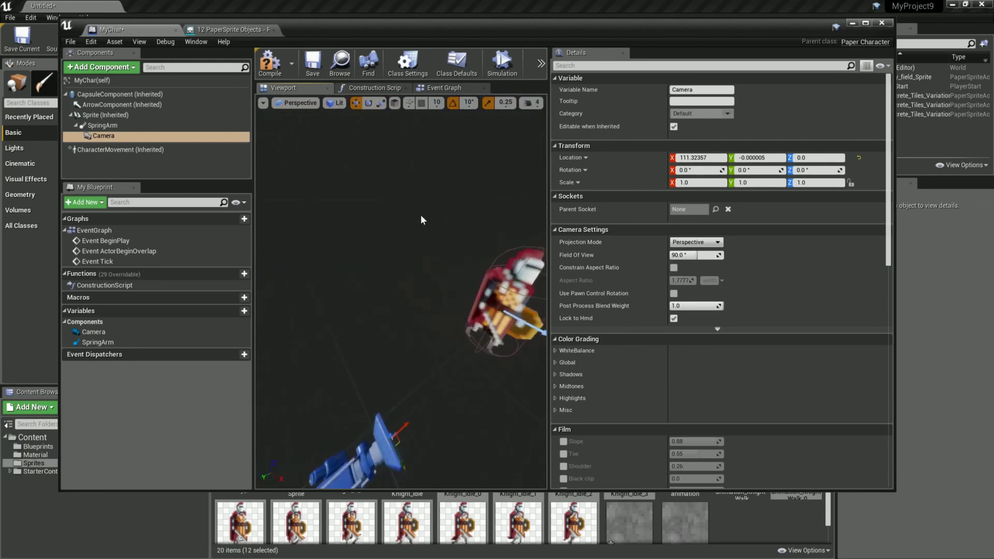
drag(393, 434, 458, 359)
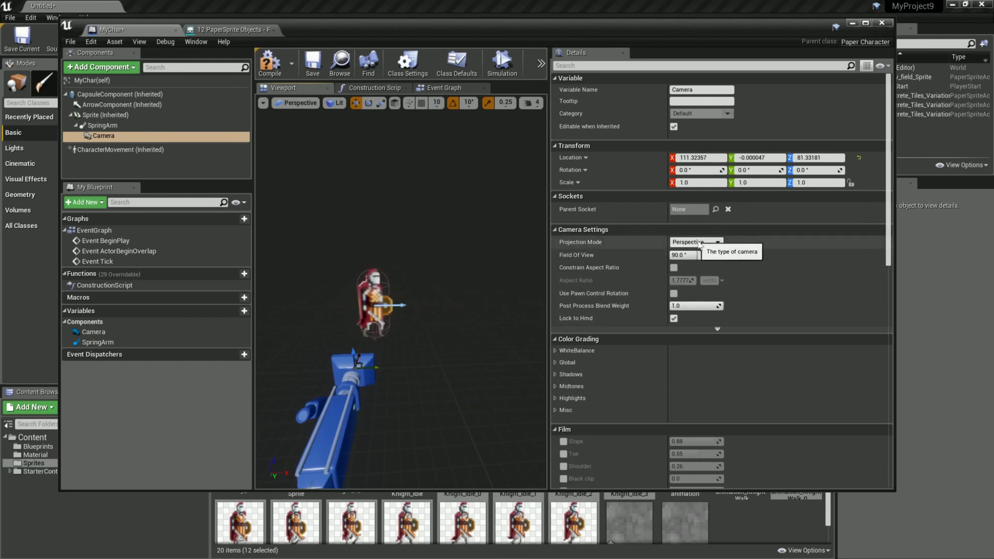
Set the Camera to Orthographic with Ortho Width 1500 and compile MyChar.
click(699, 258)
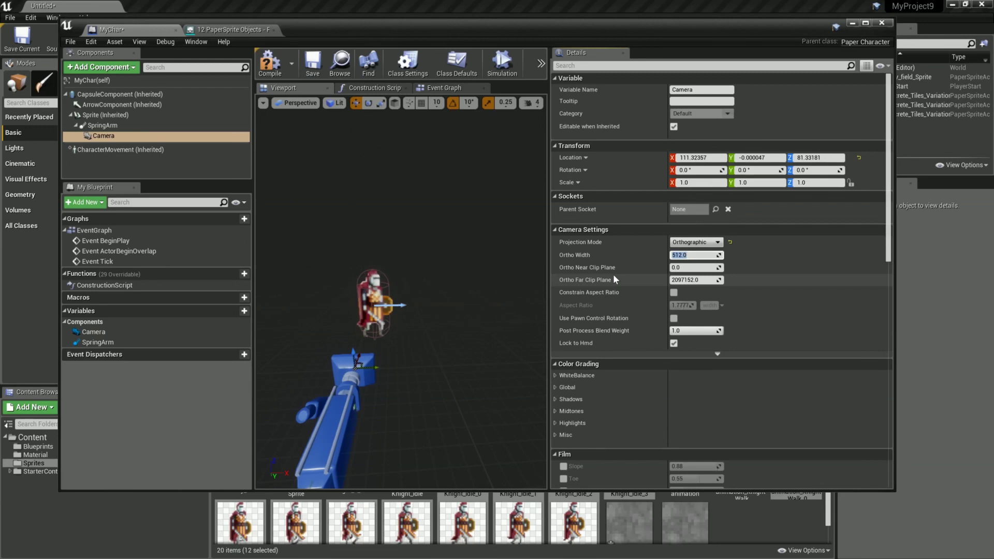
text(1500)
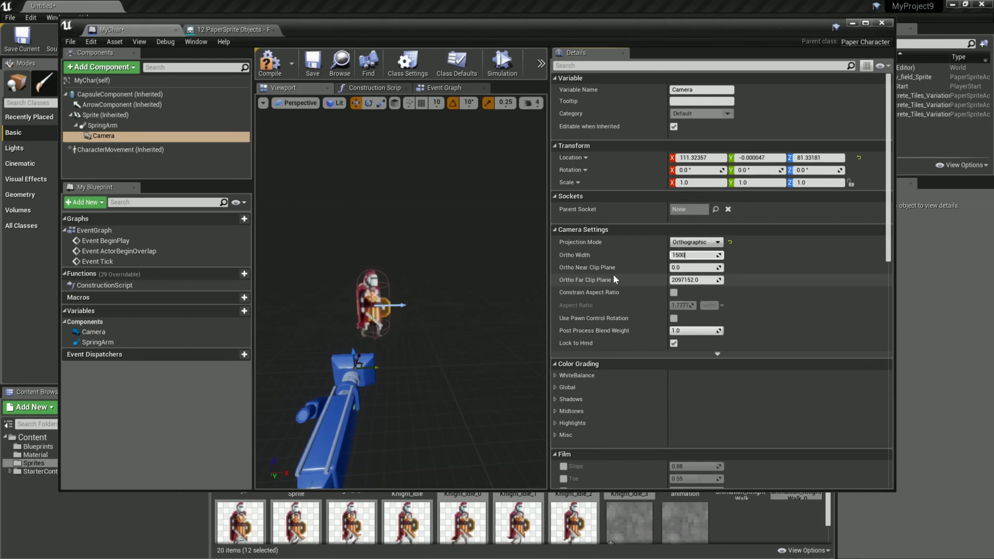
key(Return)
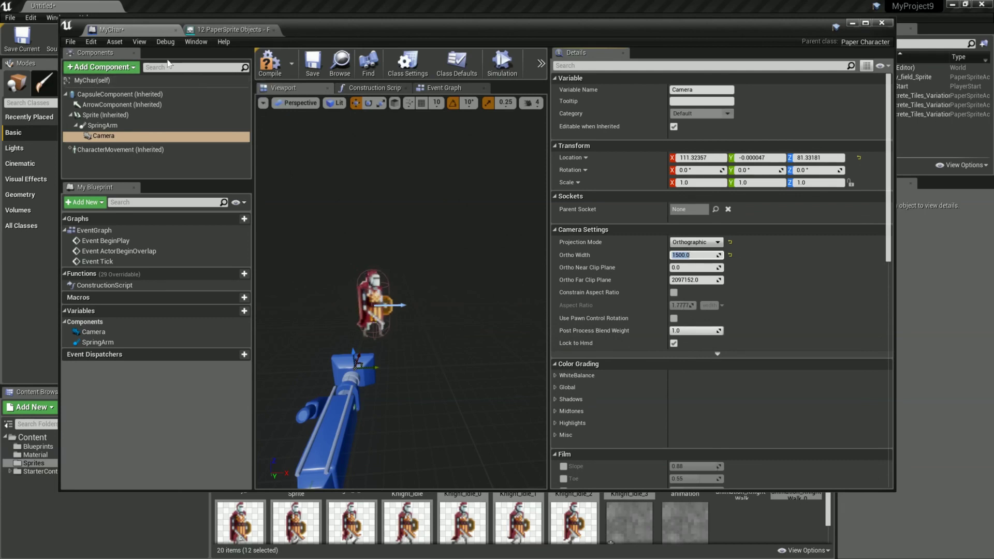
click(270, 62)
Save and close the MyChar blueprint, then open the Blueprints content folder.
click(311, 75)
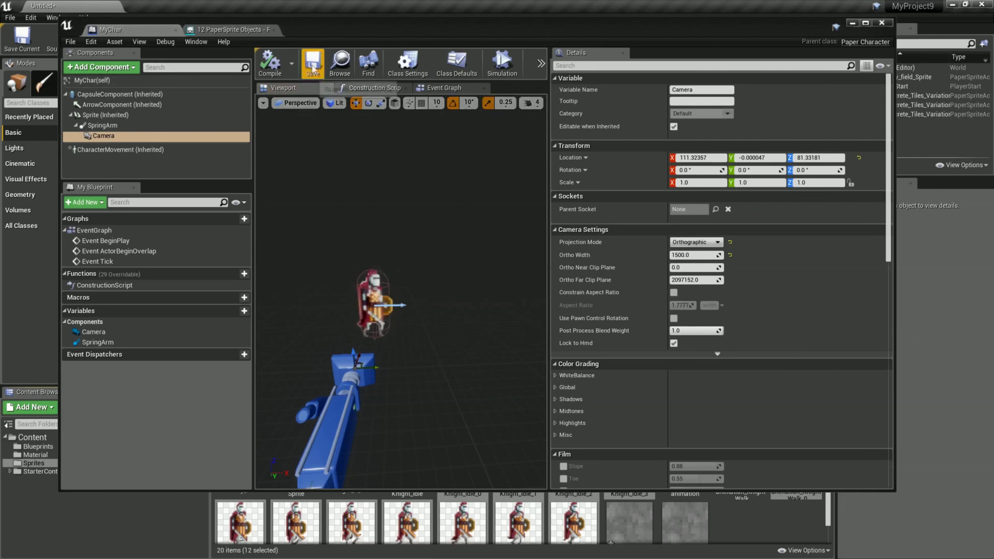
click(880, 24)
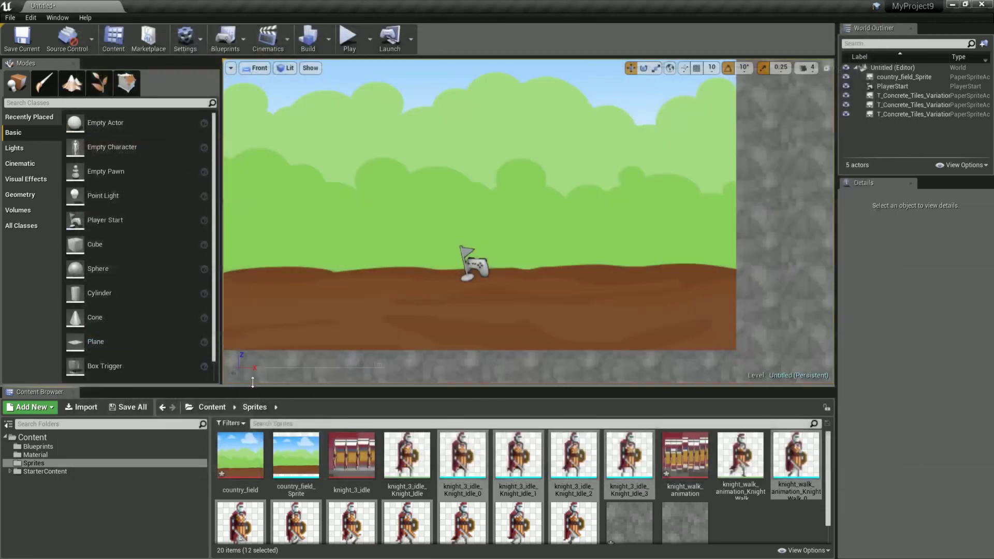
click(35, 455)
click(42, 447)
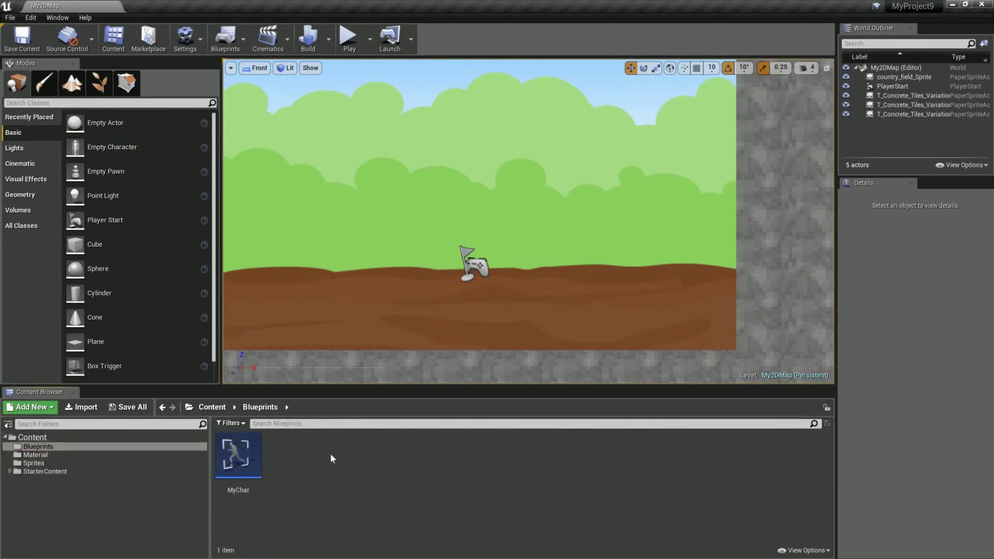
Create a Game Mode Base blueprint class named MyGameMode.
right_click(327, 456)
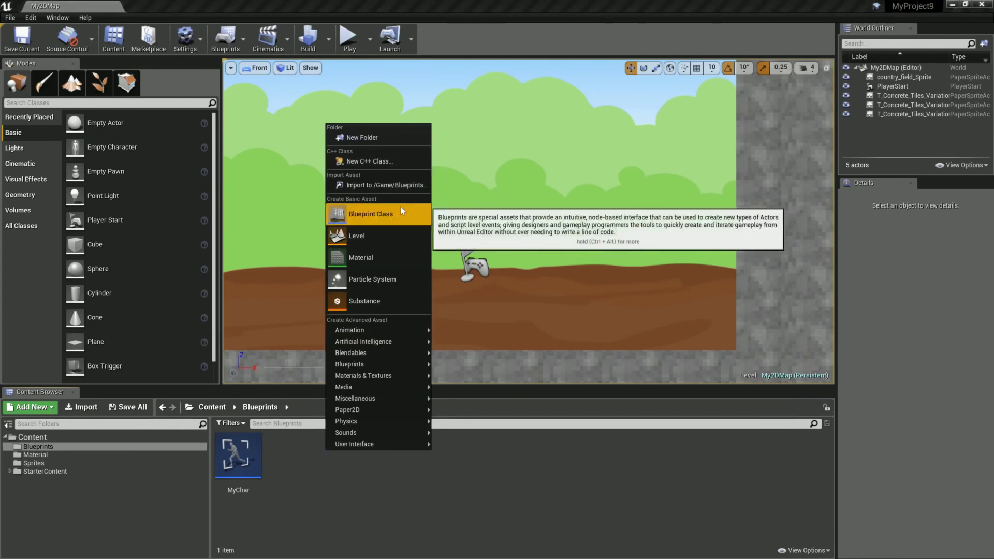
click(382, 226)
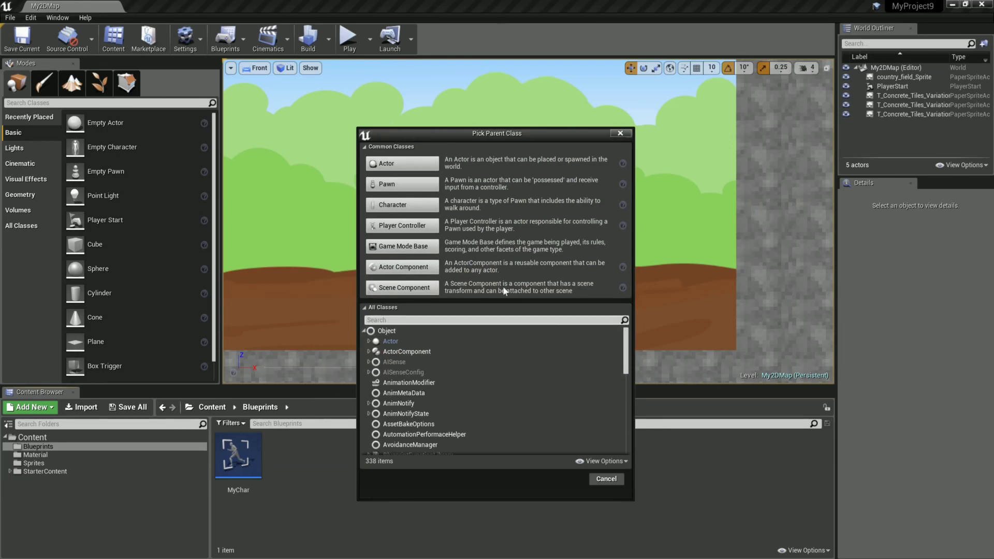
click(403, 246)
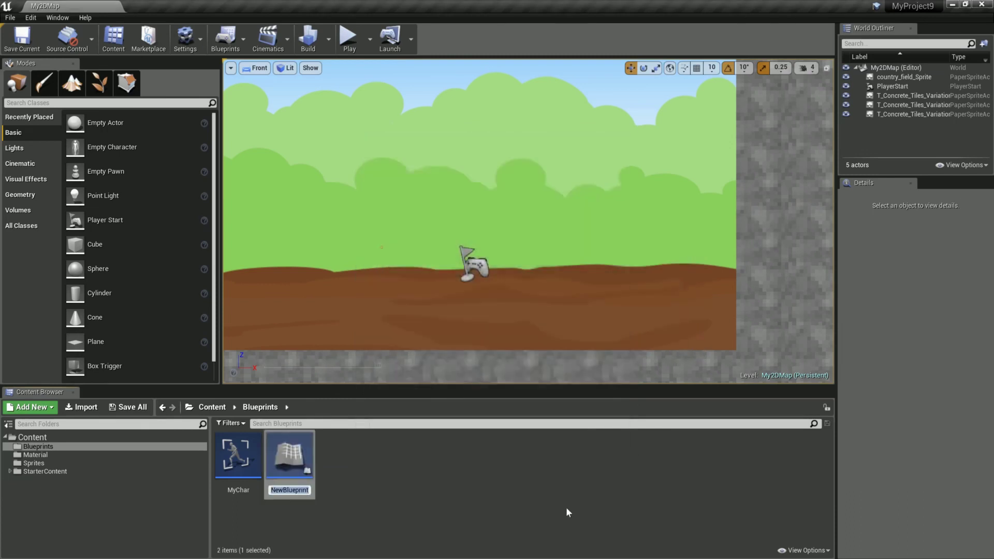
text(MyGameMode)
key(Return)
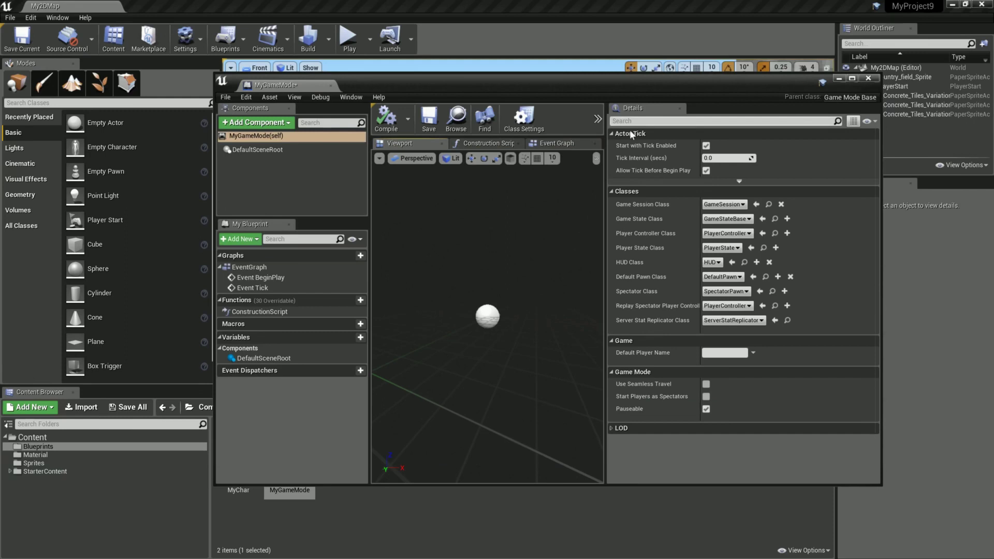
Set MyGameMode's Default Pawn Class to MyChar, compile, save, and close its editor.
drag(659, 85, 597, 75)
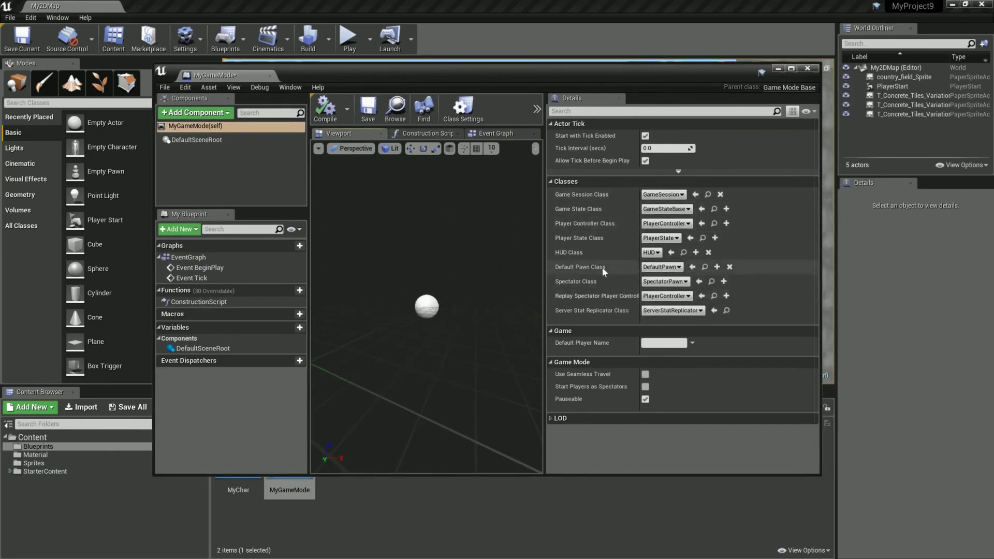
click(662, 267)
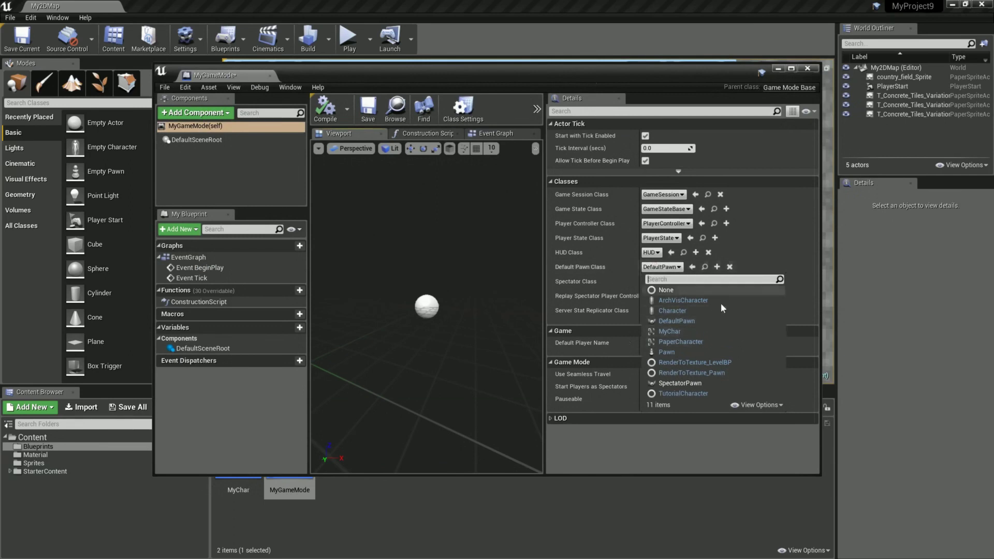
click(673, 331)
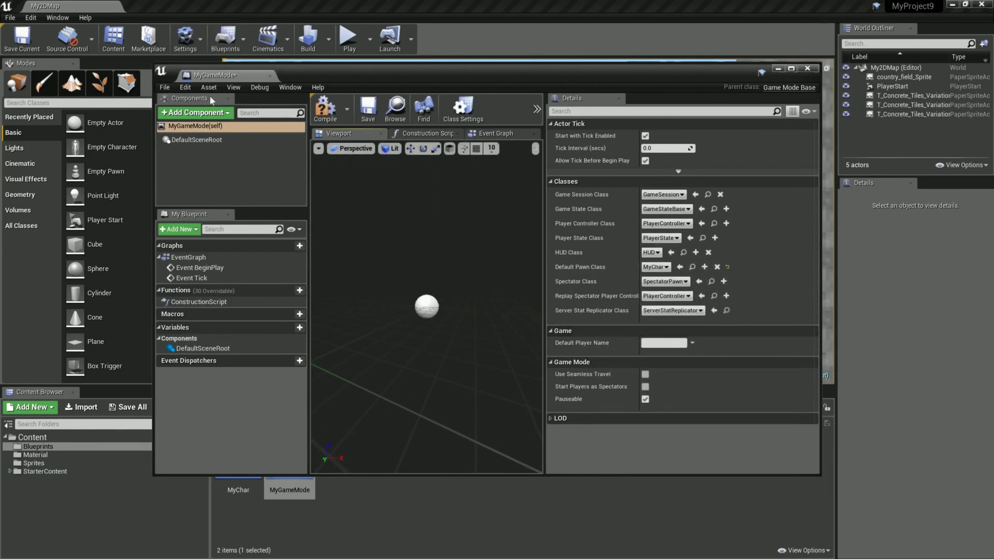
click(325, 109)
click(368, 109)
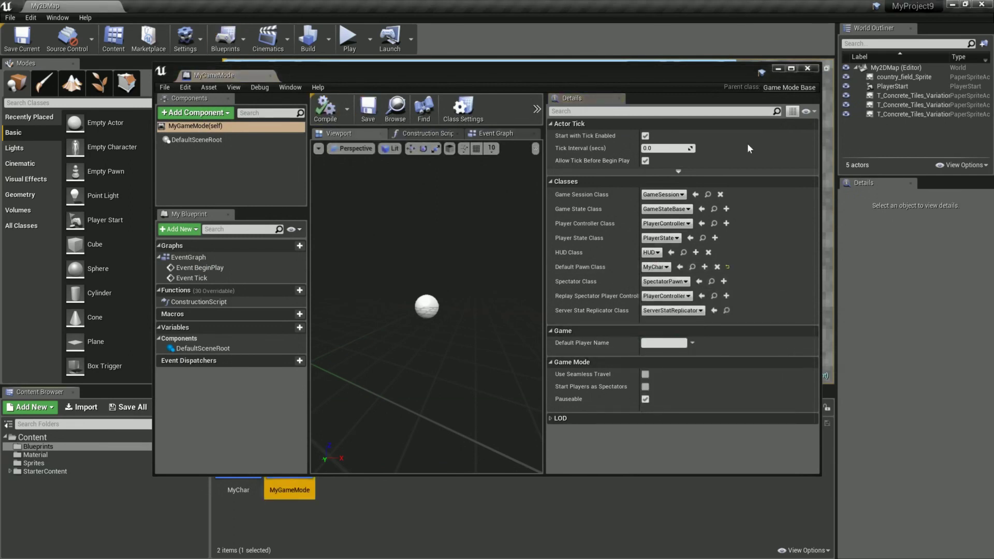
click(807, 68)
click(461, 447)
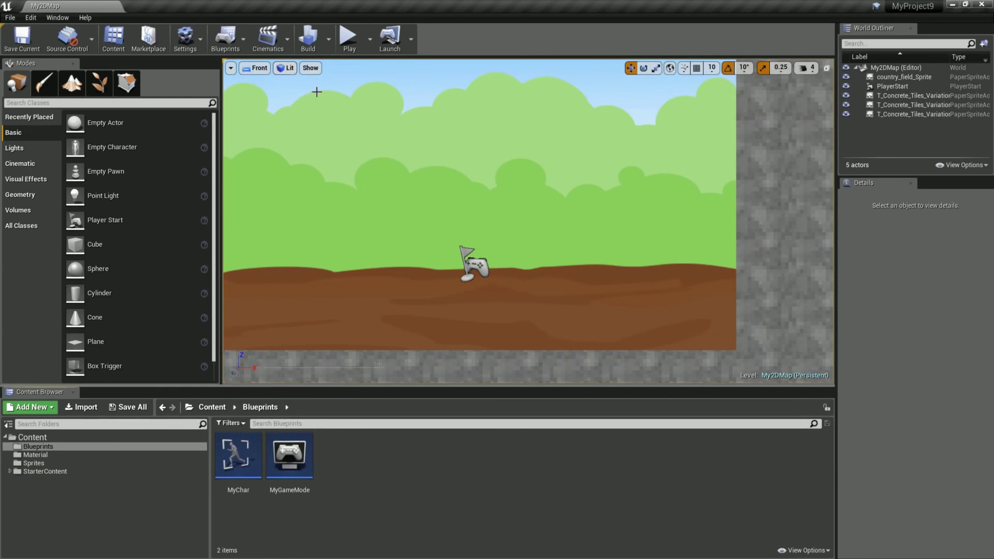
Open Project Settings on the Maps & Modes page.
click(185, 37)
click(220, 83)
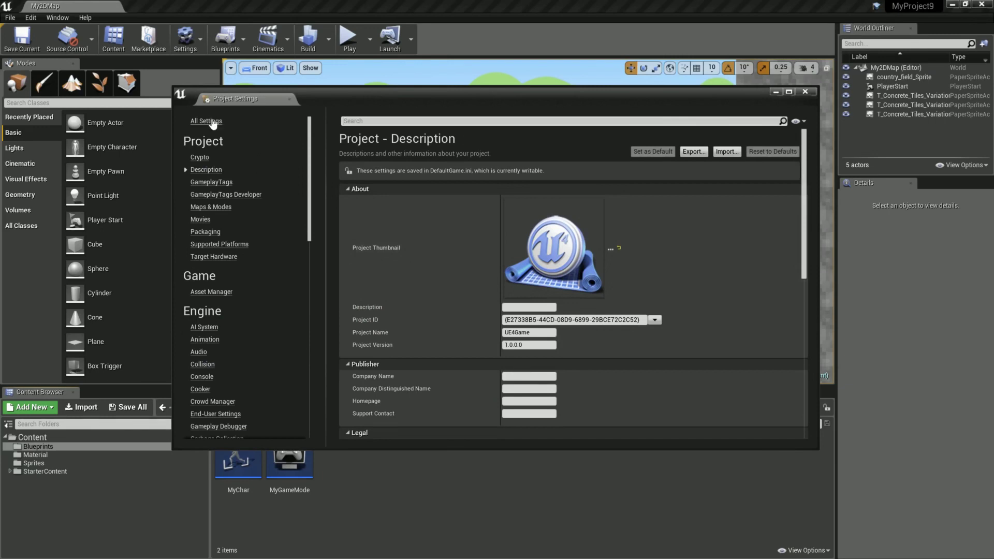
click(211, 292)
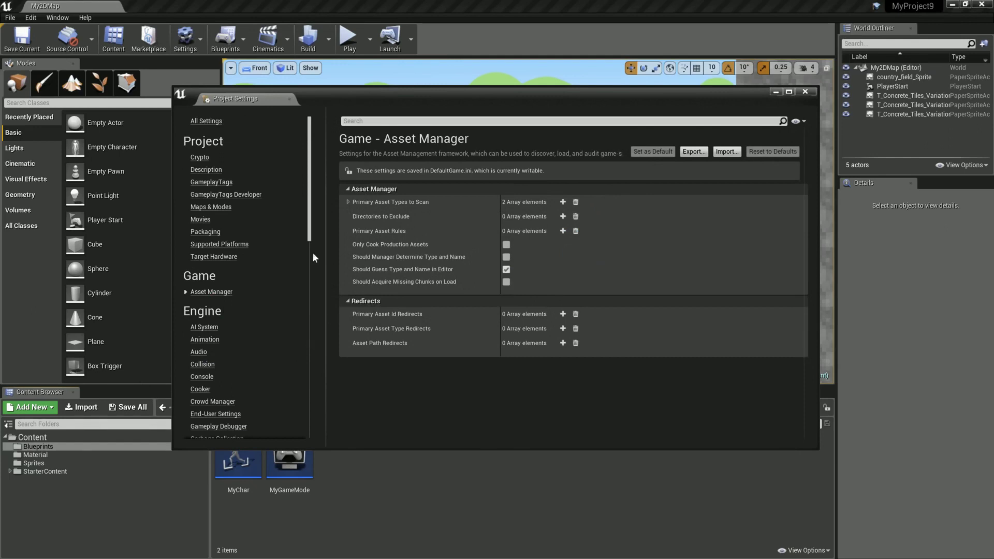
click(206, 120)
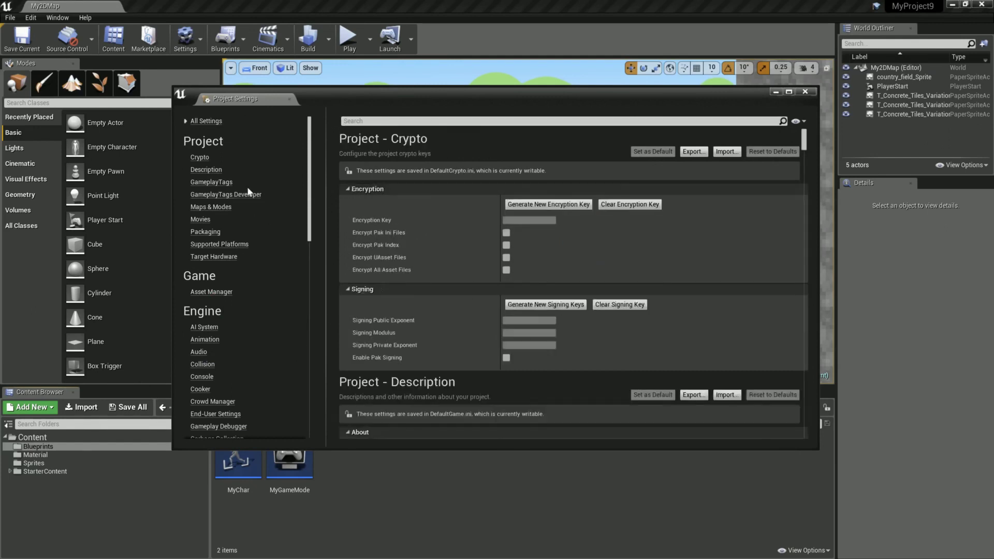
click(209, 206)
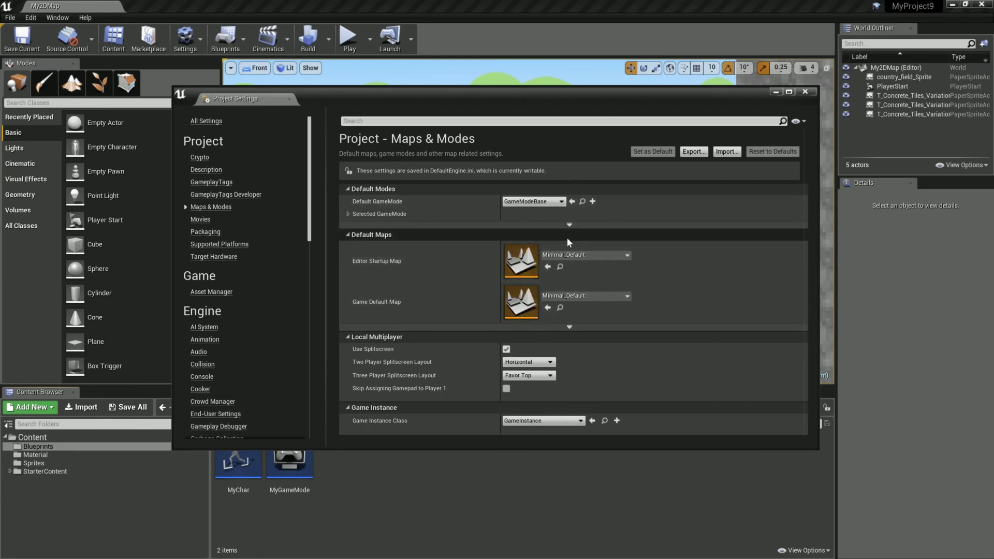
Set both Editor Startup Map and Game Default Map to My2DMap.
click(613, 259)
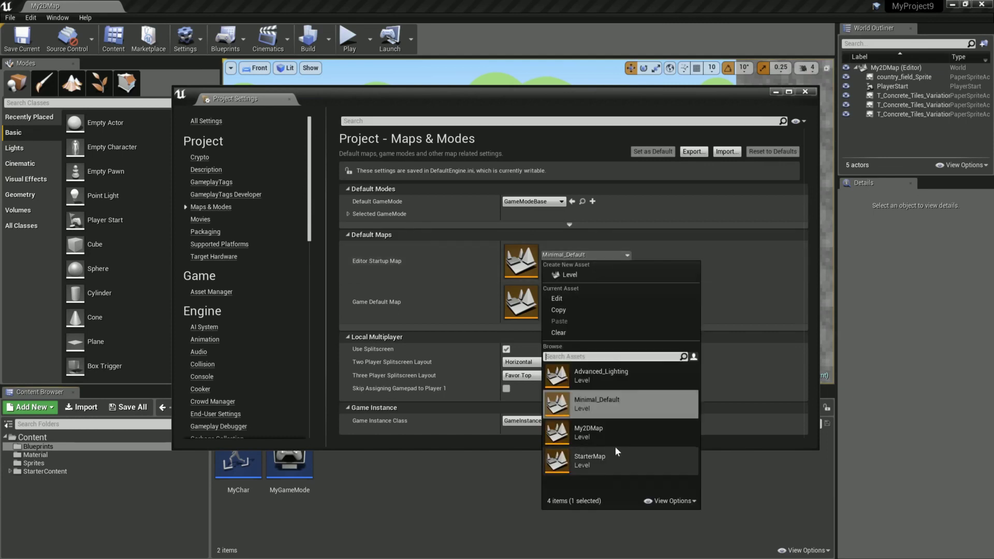
click(596, 432)
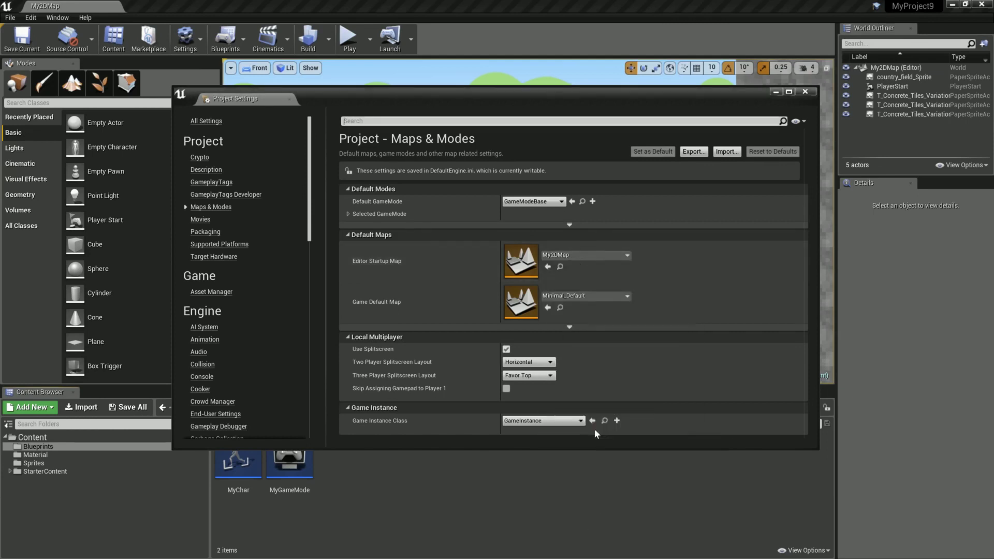
click(564, 296)
click(607, 471)
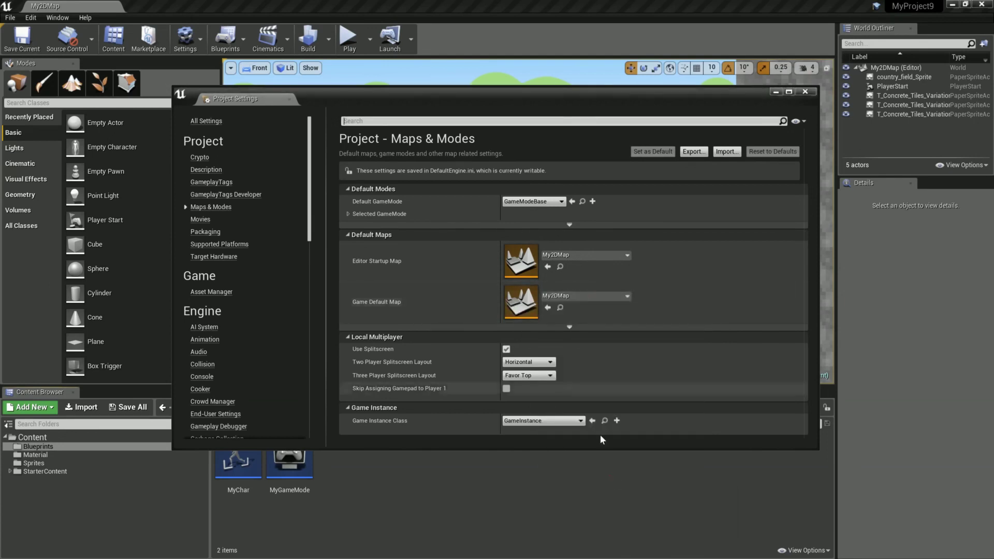
click(568, 327)
scroll(569, 318, down, 1)
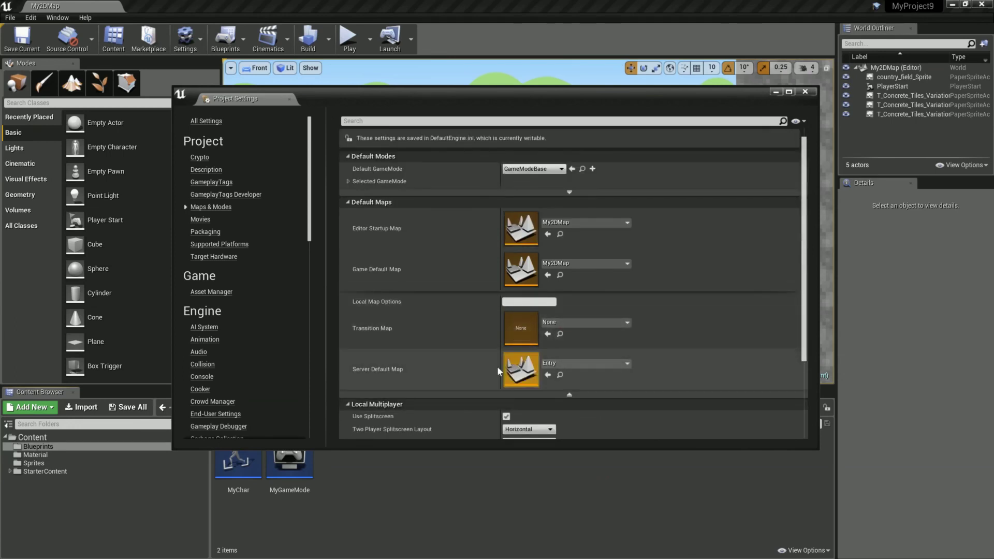
click(570, 395)
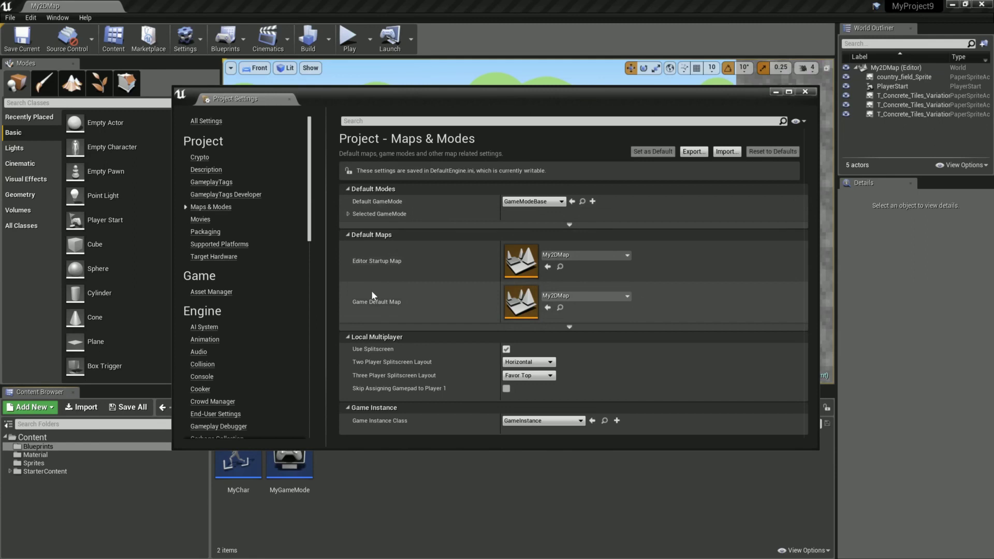
Set Default GameMode to MyGameMode, check its MyChar pawn, and close Project Settings.
click(544, 421)
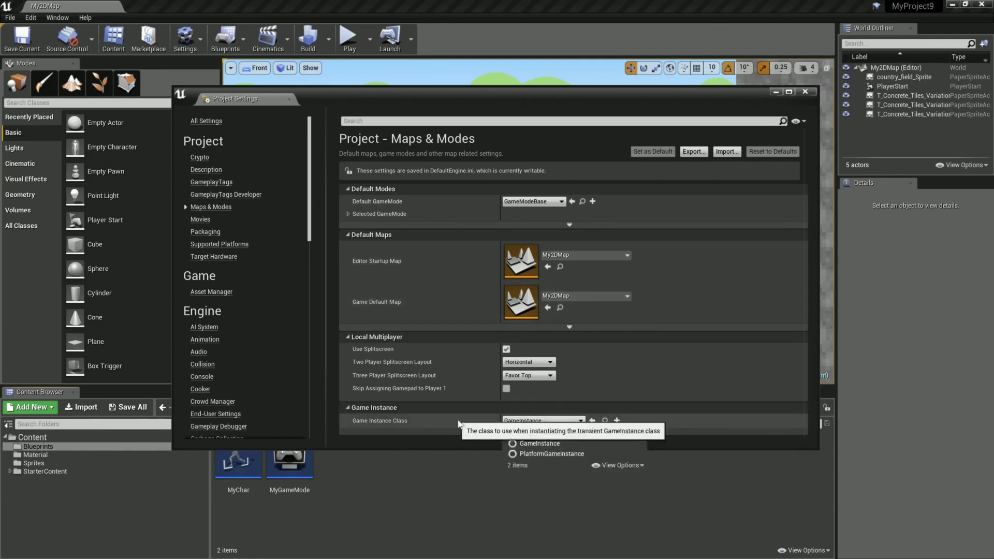
click(520, 202)
click(520, 202)
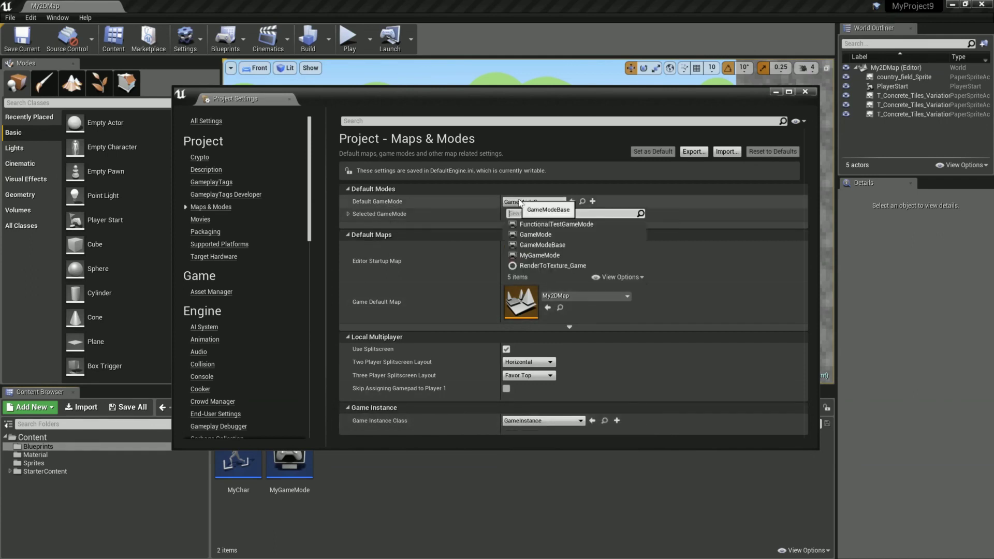
click(551, 255)
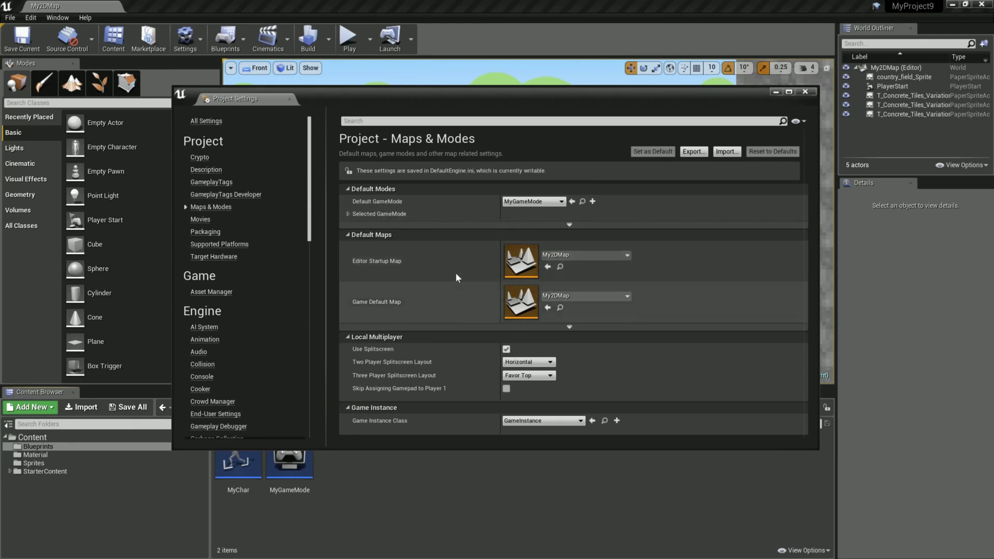
click(349, 213)
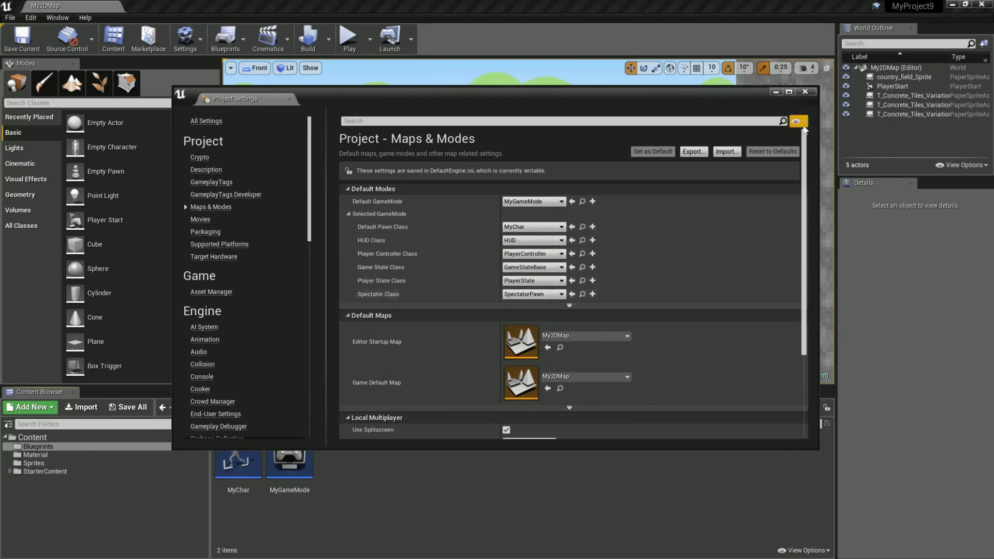
click(804, 92)
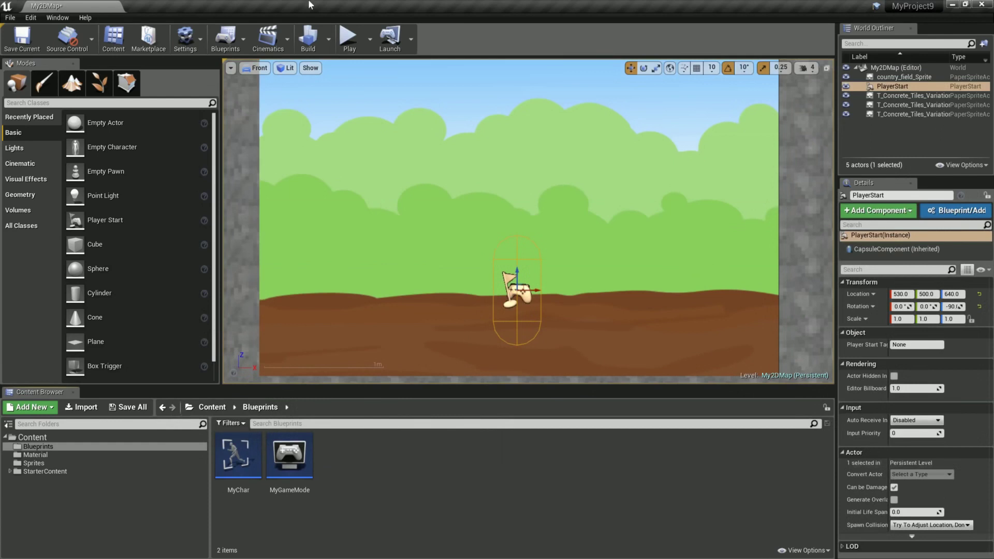
Zero the PlayerStart's Location Y and Rotation Z, then play My2DMap with the knight.
click(347, 38)
key(Escape)
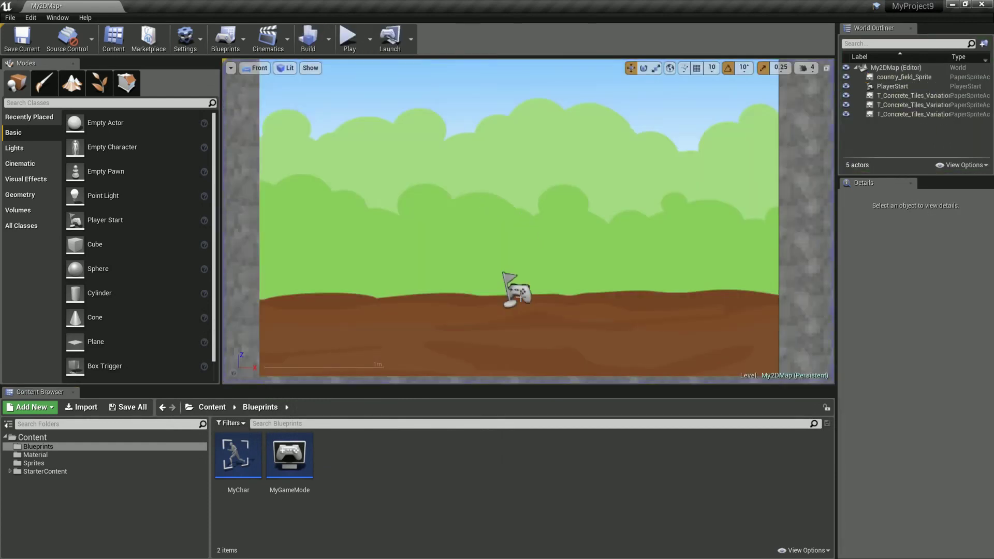
click(520, 298)
click(926, 294)
click(951, 306)
text(0)
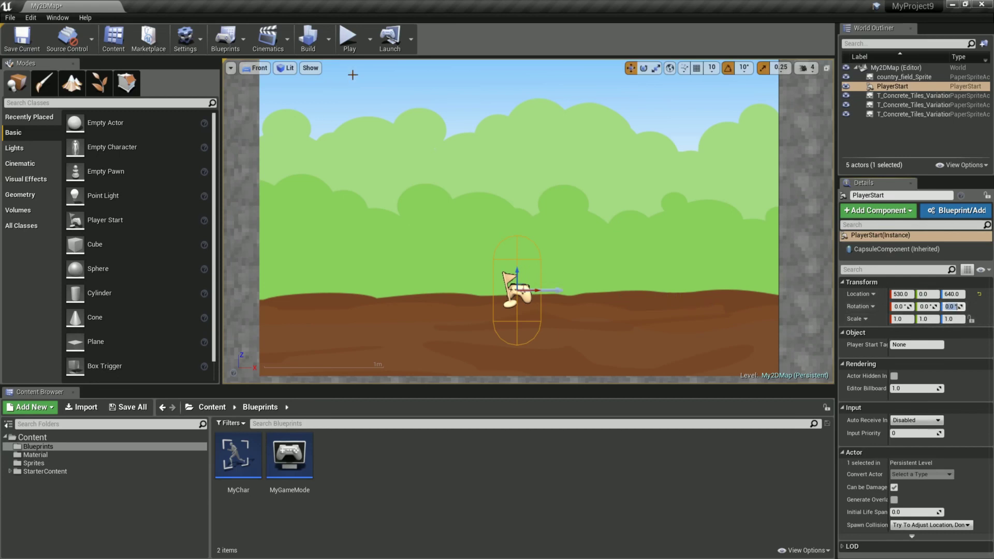
click(348, 39)
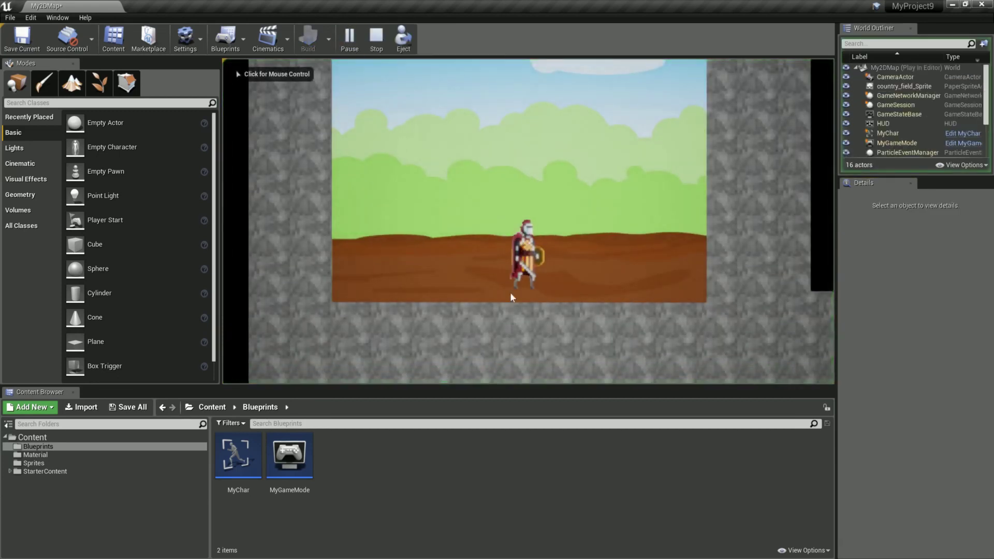